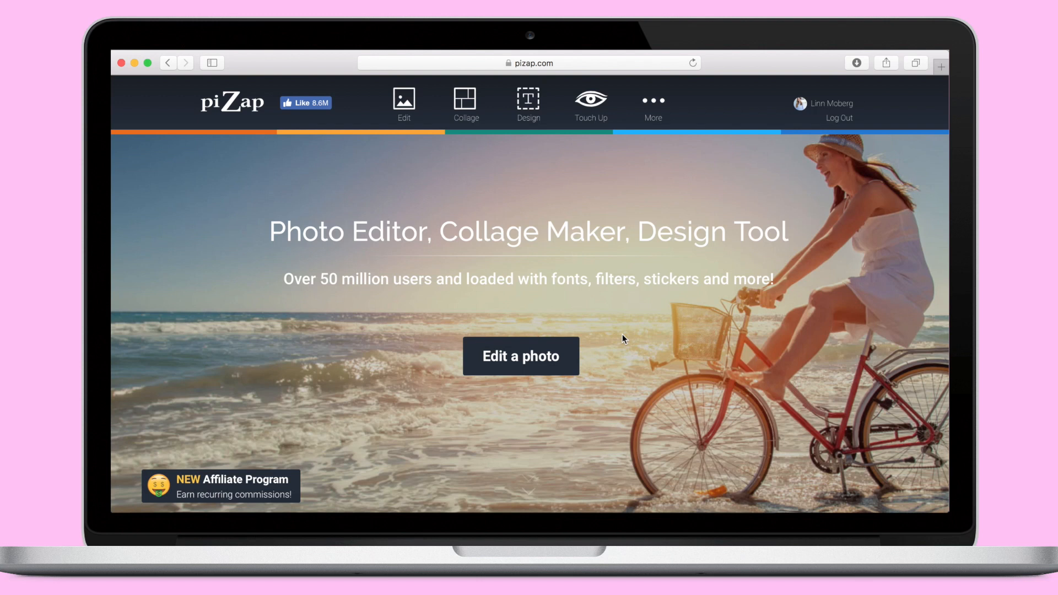
Start a new photo edit using the blank Thumbnail.png from the computer as the base image.
click(409, 104)
click(449, 271)
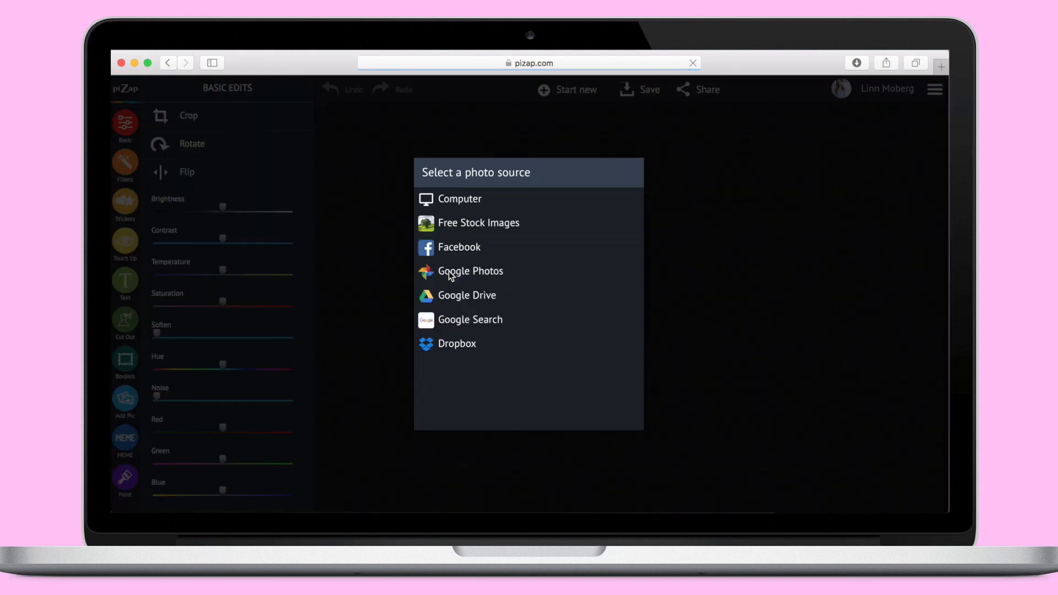
click(467, 200)
double_click(538, 204)
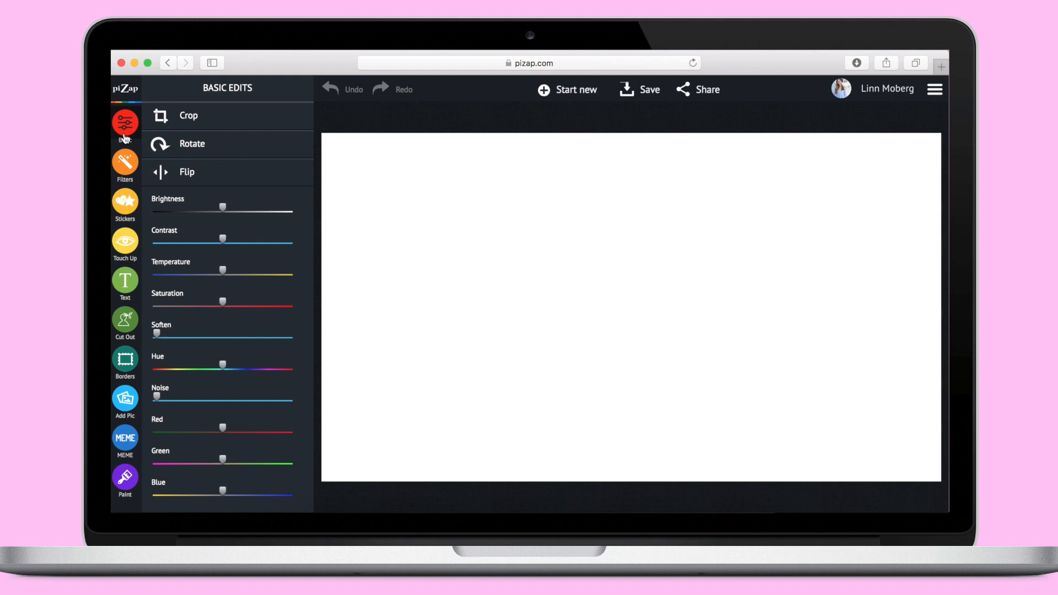
Look through the Filters, Stickers, Touch Up, Text and Borders tool sets.
click(127, 166)
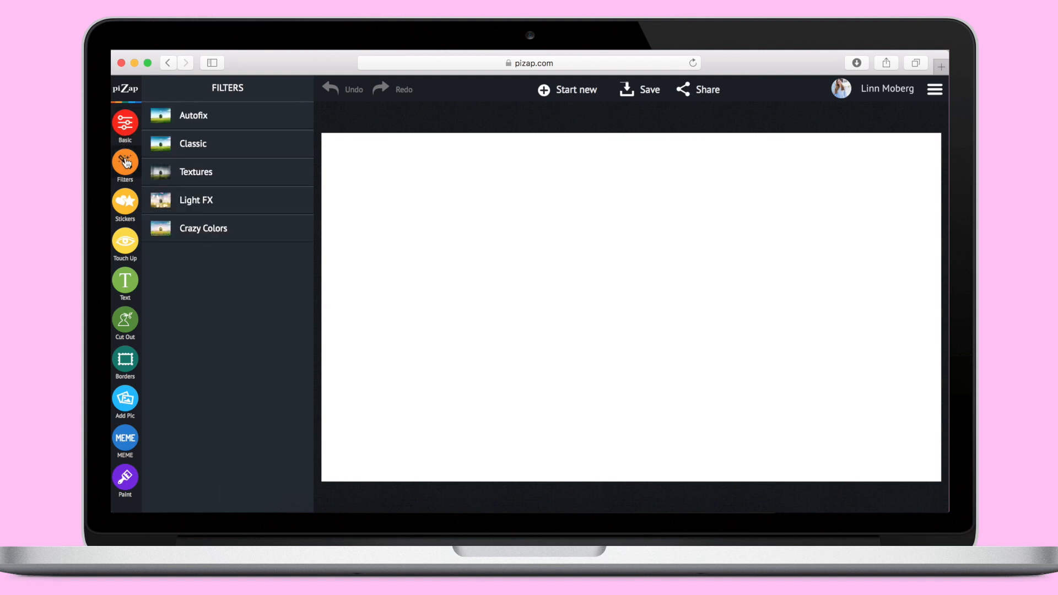
click(125, 203)
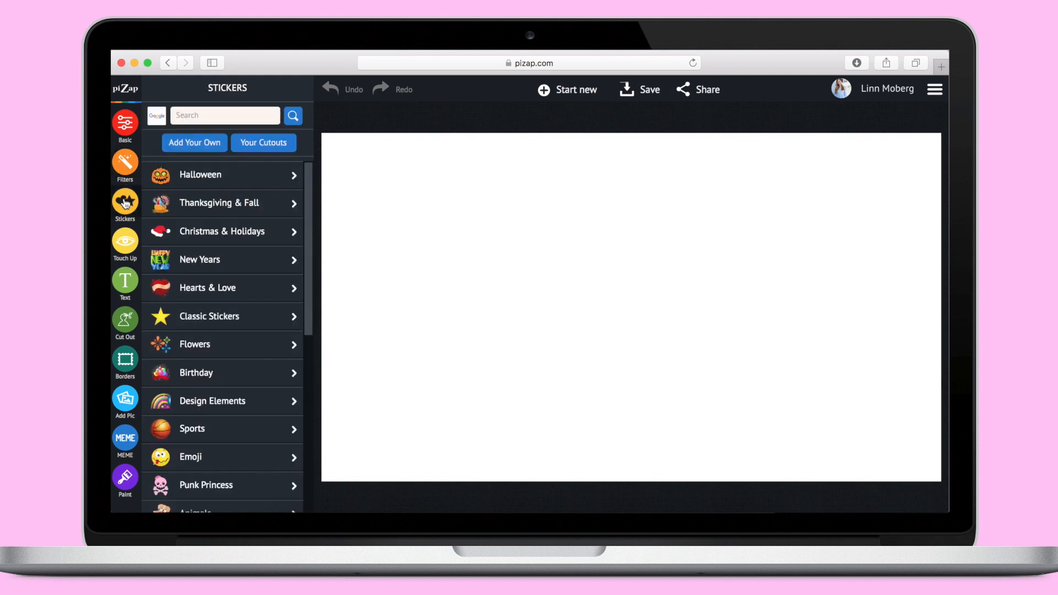
click(127, 242)
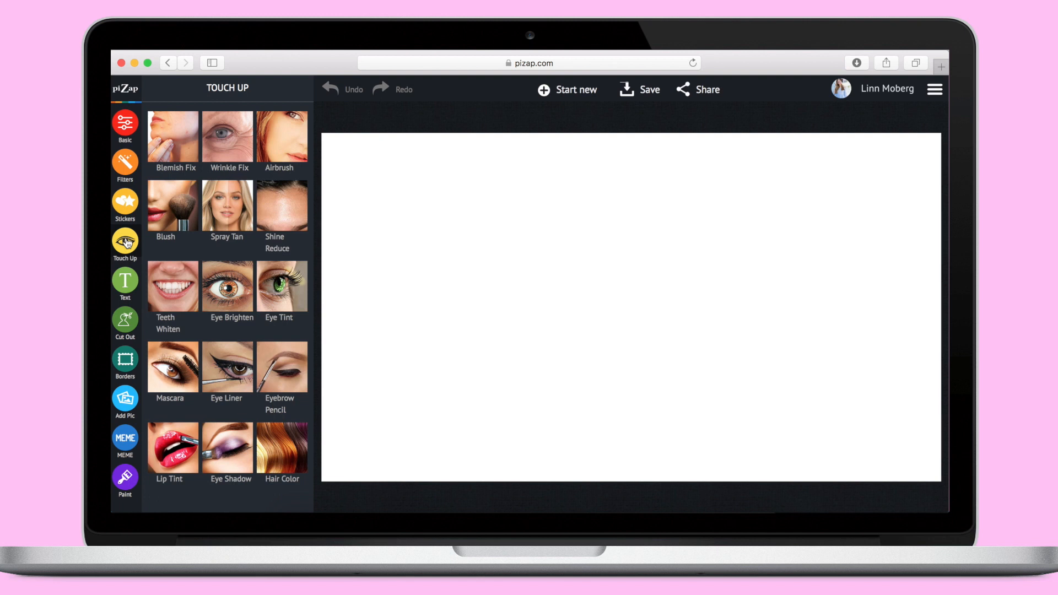
click(127, 282)
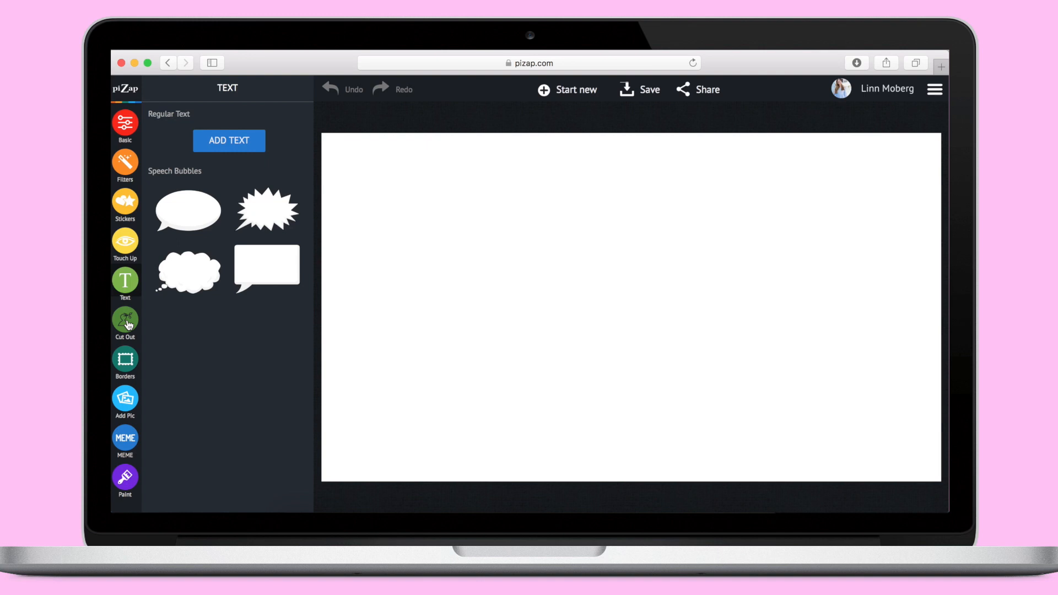
click(131, 361)
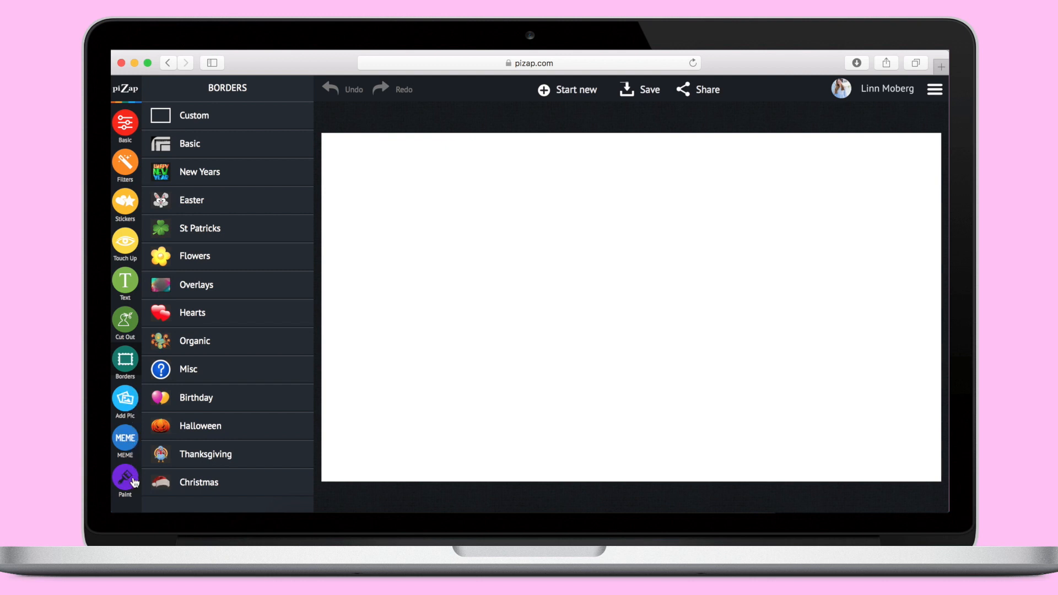
Add Brick wall.png from the computer and enlarge it to cover the whole canvas as a background.
click(127, 399)
click(451, 198)
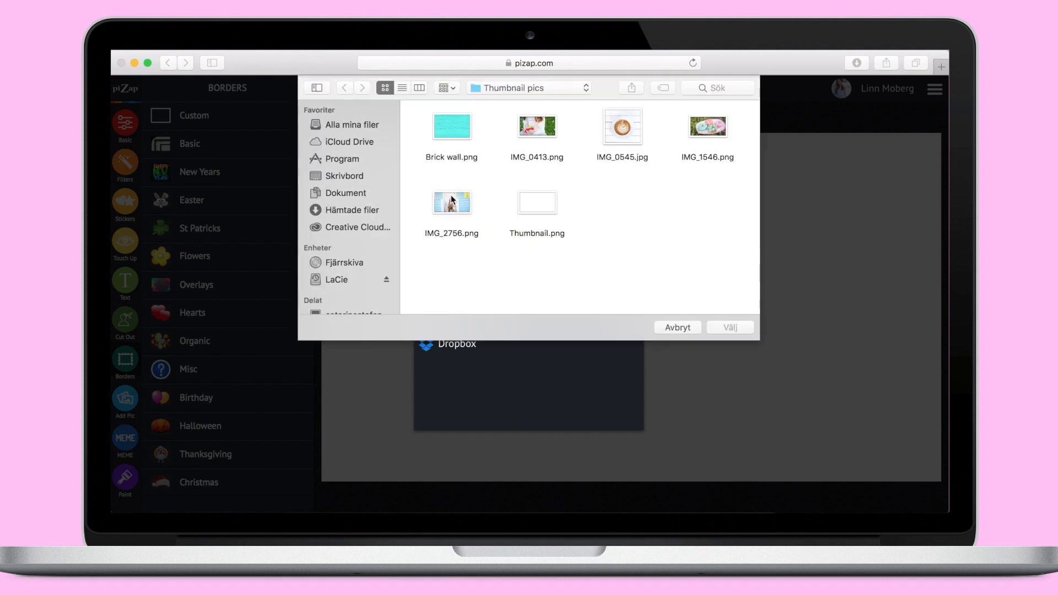
double_click(455, 127)
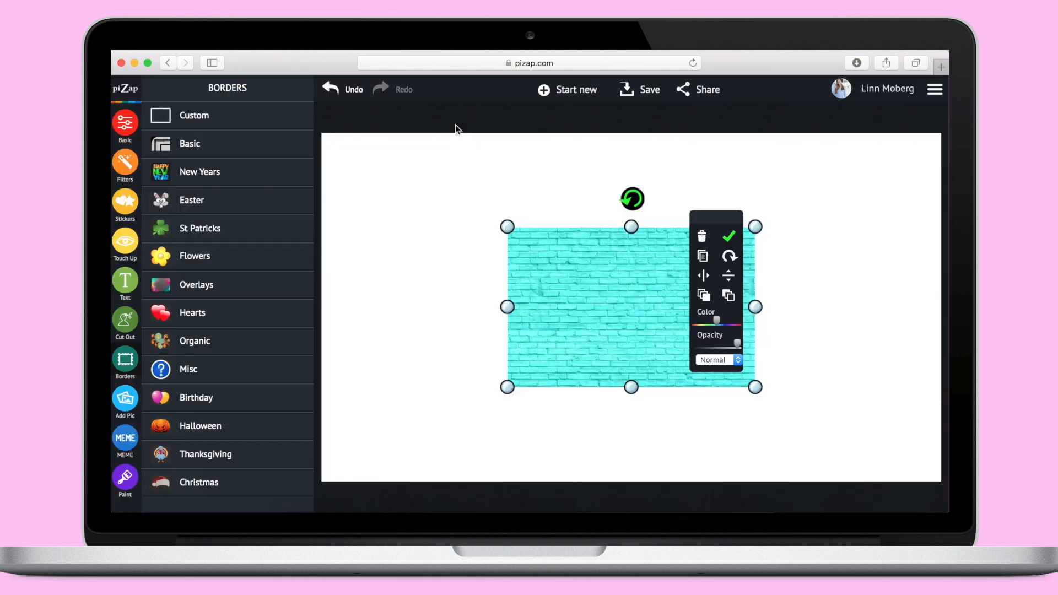
drag(507, 387, 326, 501)
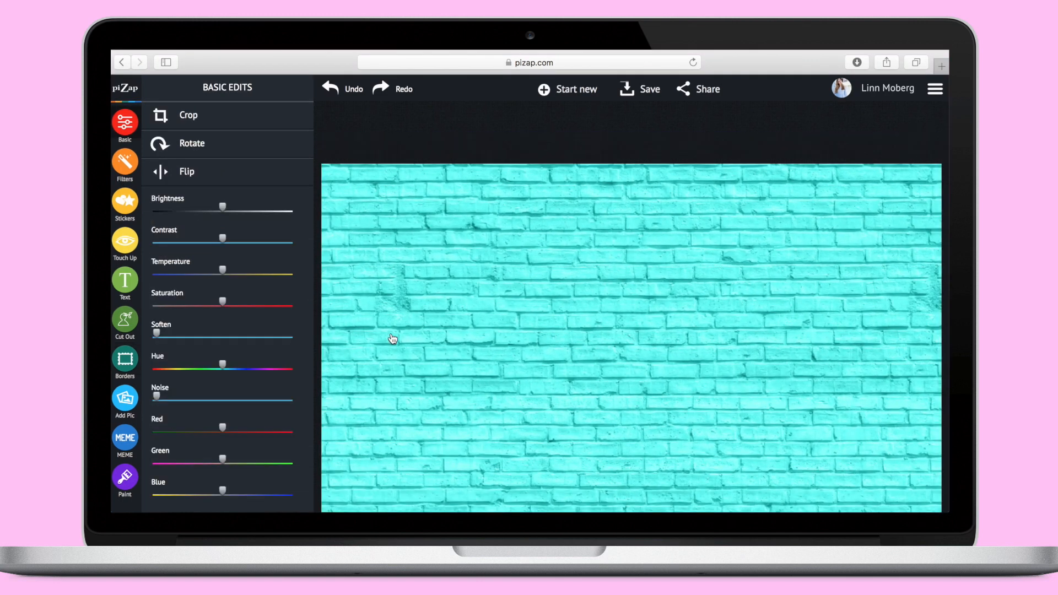
Load IMG_2756.png from the computer into the Cut Out tool.
click(126, 328)
click(529, 440)
click(530, 440)
click(478, 230)
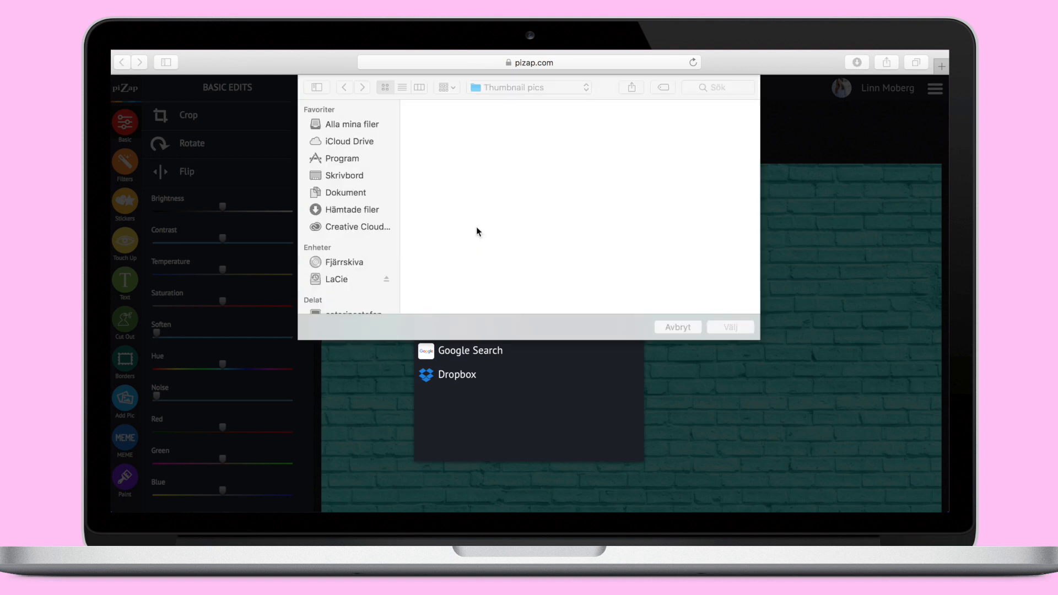
double_click(451, 205)
Crop the cutout zoom area tightly around the woman and the pineapple and apply it.
drag(619, 447, 620, 501)
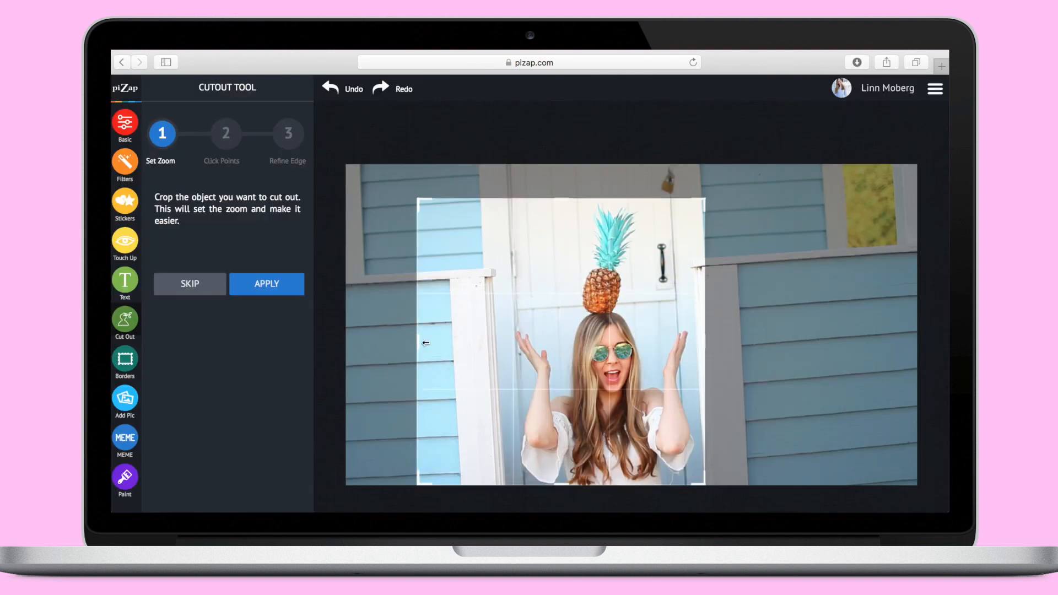
drag(418, 359, 502, 359)
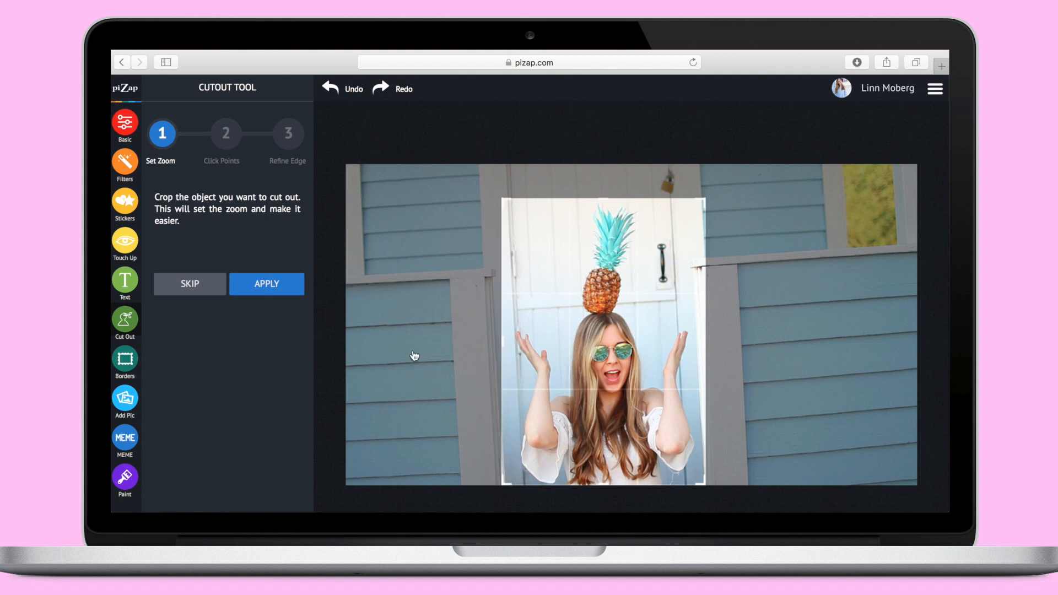
click(281, 290)
Trace the woman and pineapple with a closed outline to finish the cutout, and place it at the right side of the canvas.
click(545, 445)
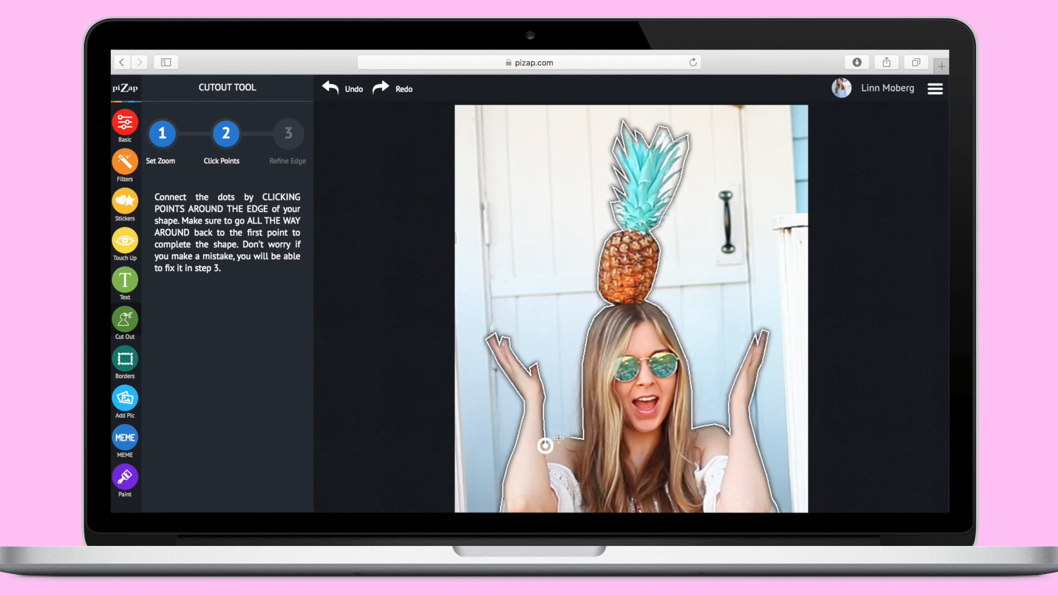
click(549, 442)
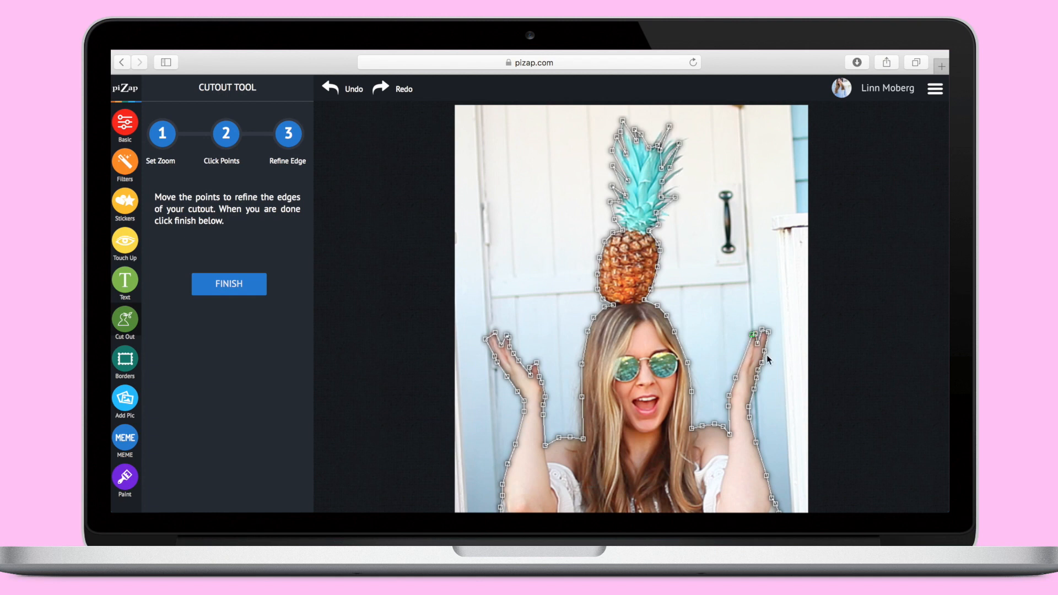
click(230, 285)
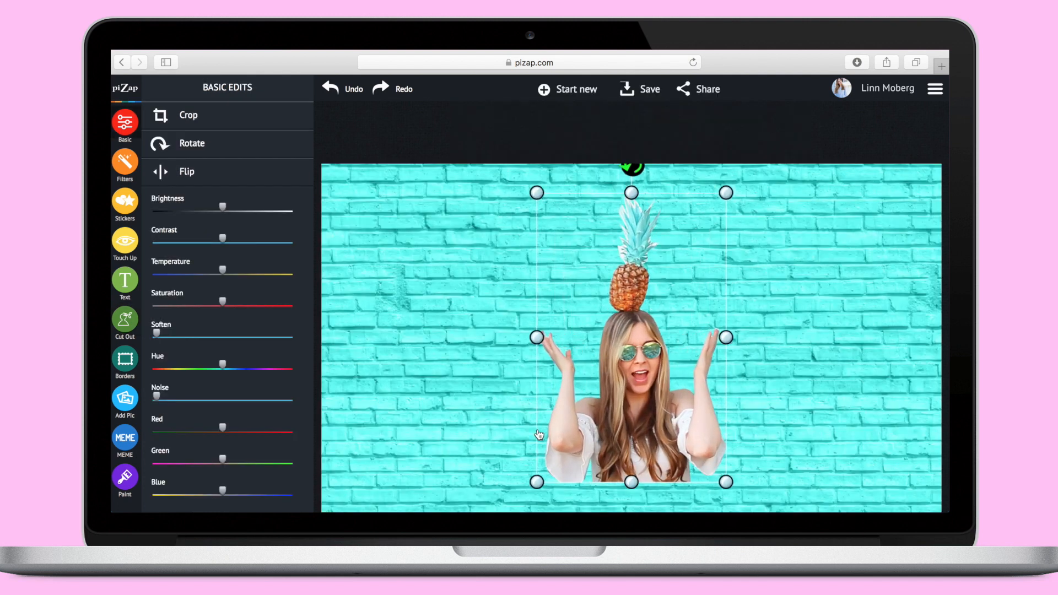
drag(644, 346, 821, 349)
Add polaroid.png from the computer and shrink the frame in the upper left part of the canvas.
click(126, 406)
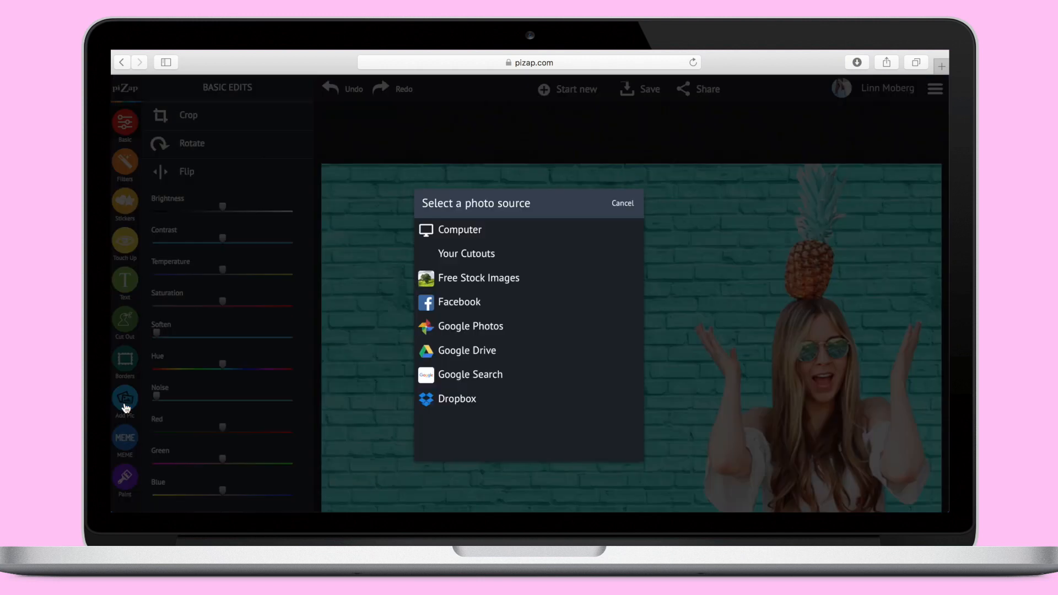
click(456, 231)
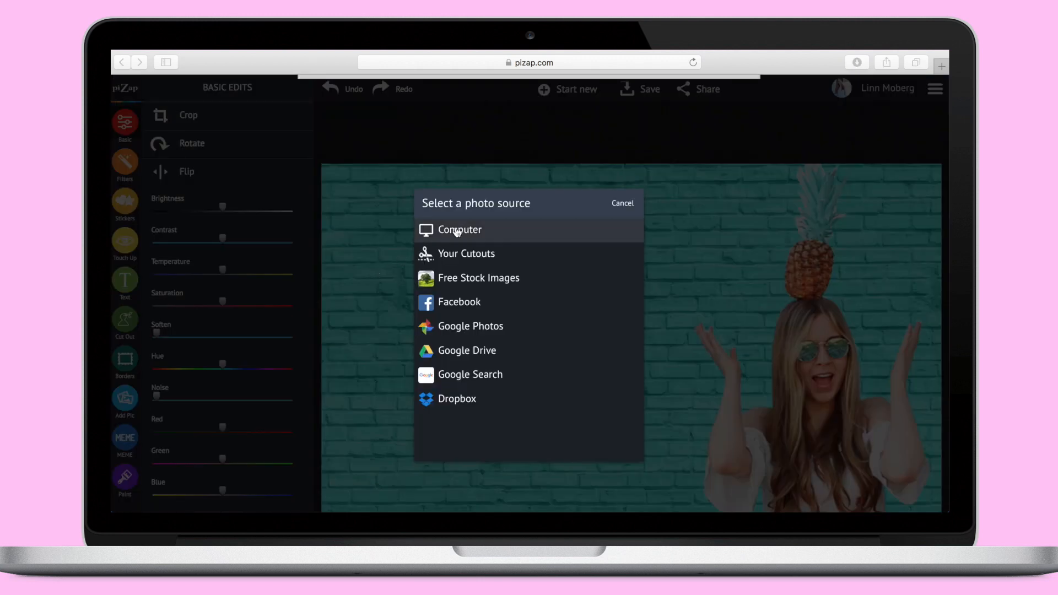
double_click(543, 215)
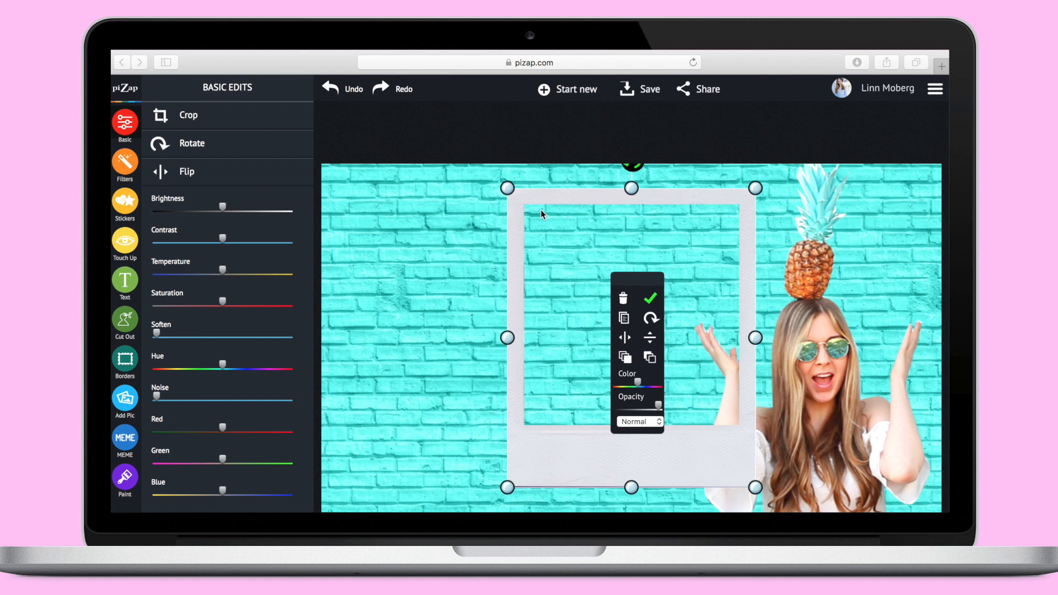
drag(756, 487, 485, 370)
Duplicate the polaroid frame and arrange the two copies tilted, one above the other, along the canvas's left side.
click(624, 320)
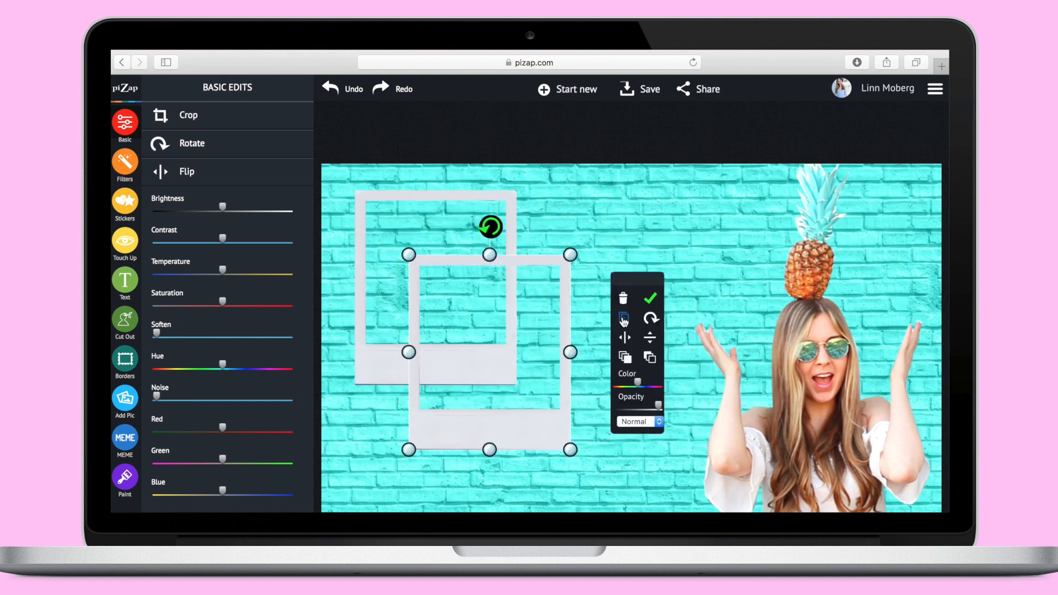
drag(542, 424, 655, 455)
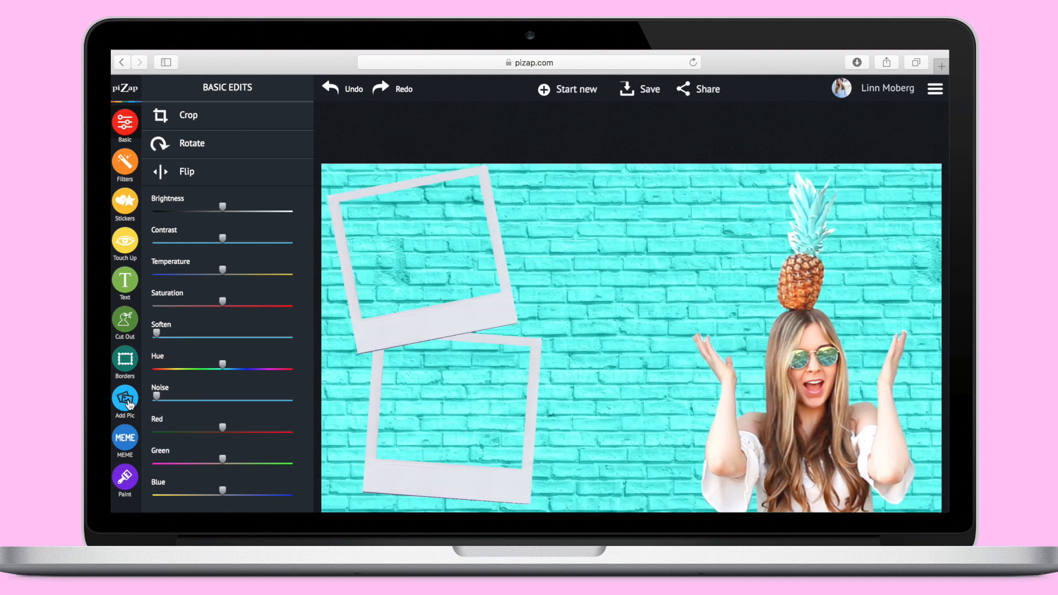
Add the fruit bowl photo IMG_0413.png from the computer.
click(128, 402)
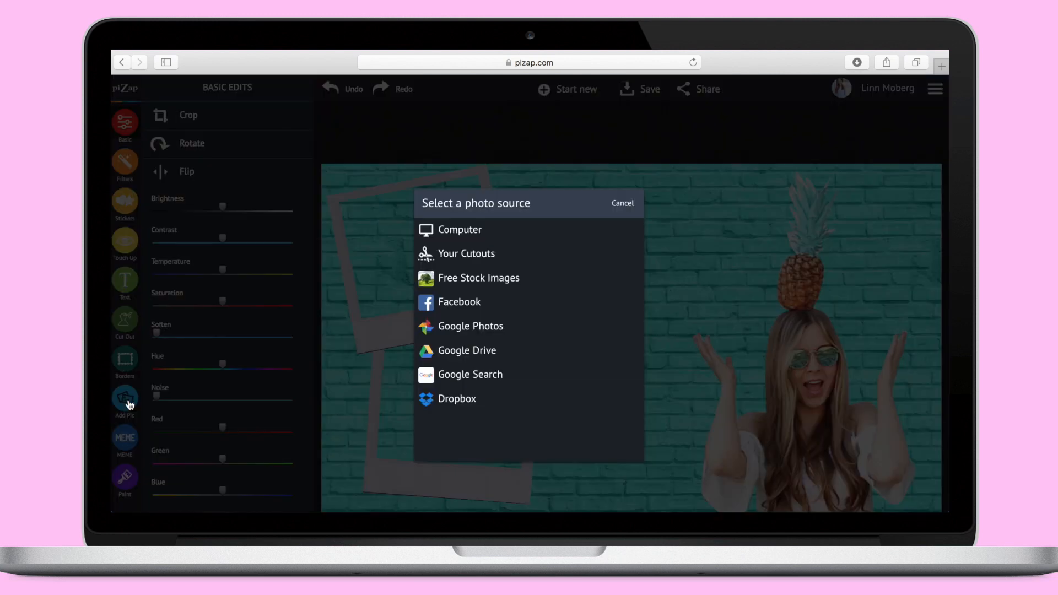
click(464, 229)
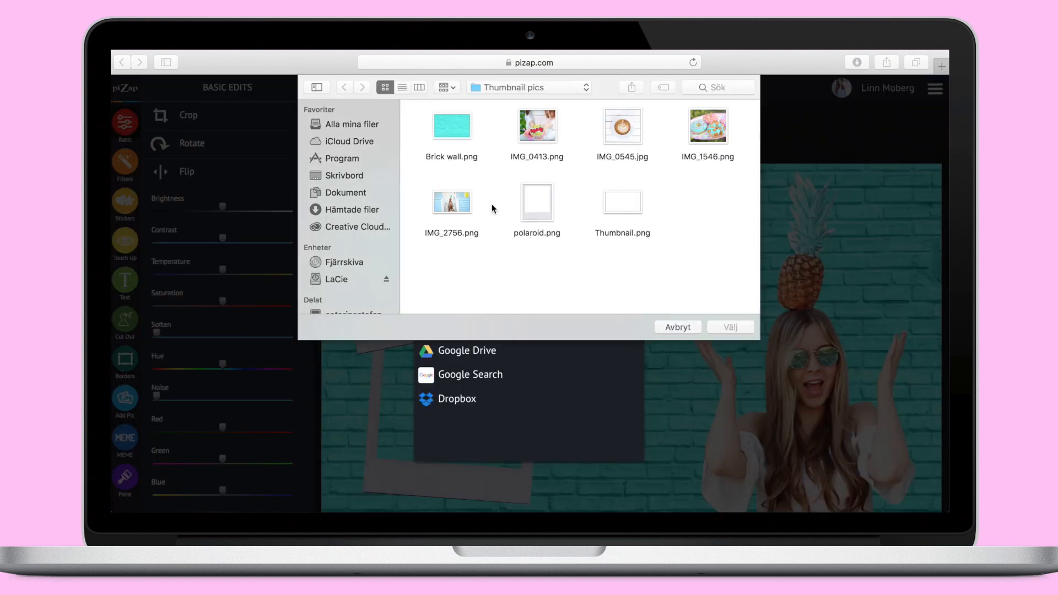
double_click(534, 138)
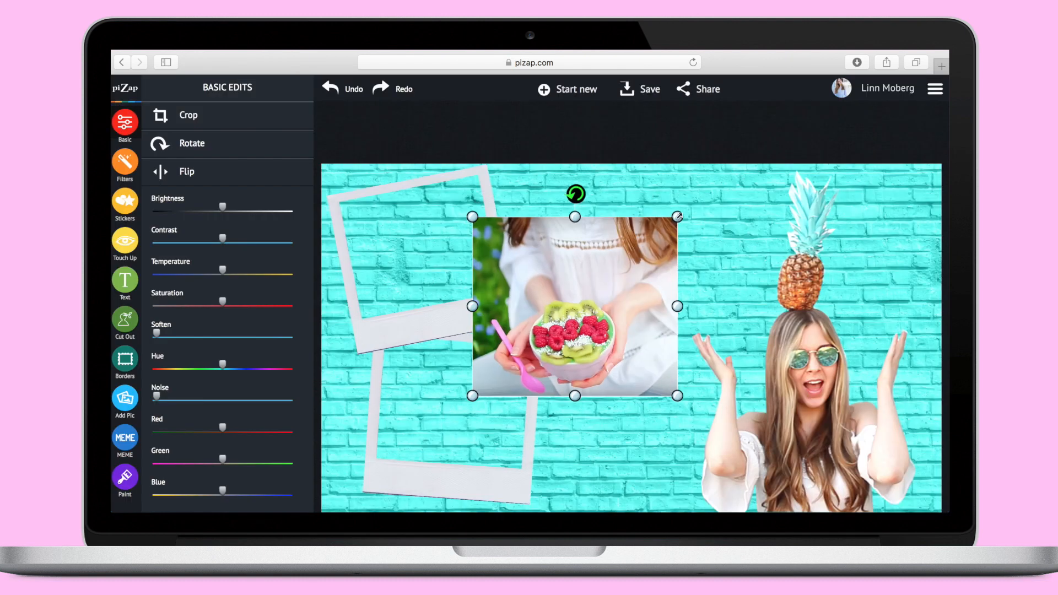
Resize and tilt the fruit bowl photo to fit the lower polaroid, and bring that frame in front of it.
drag(666, 225, 642, 256)
drag(568, 290, 459, 378)
drag(458, 321, 462, 319)
click(490, 492)
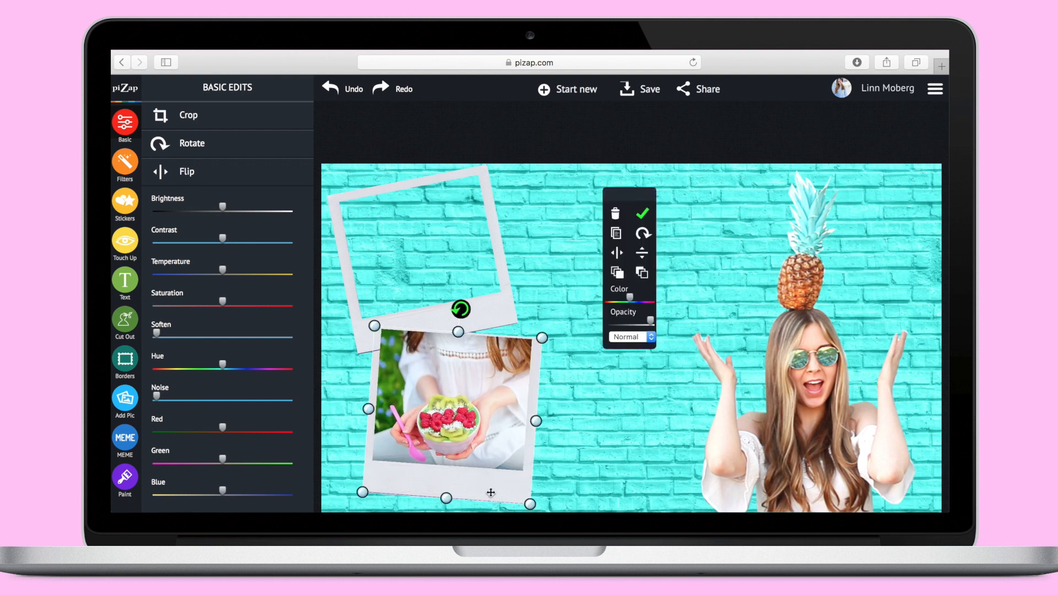
click(618, 275)
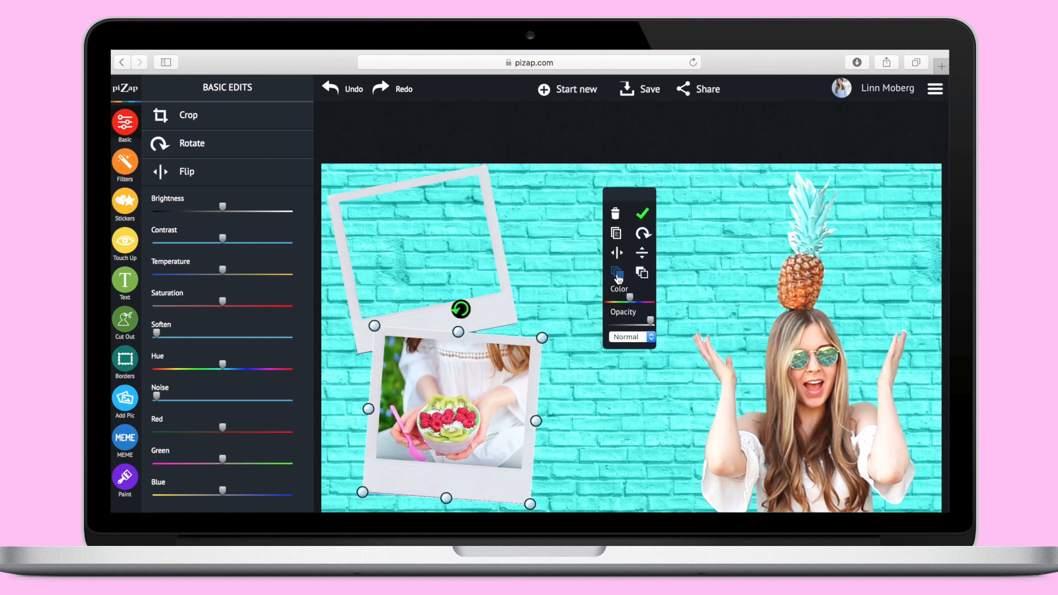
Add the donut photo IMG_1546.png from the computer.
click(126, 399)
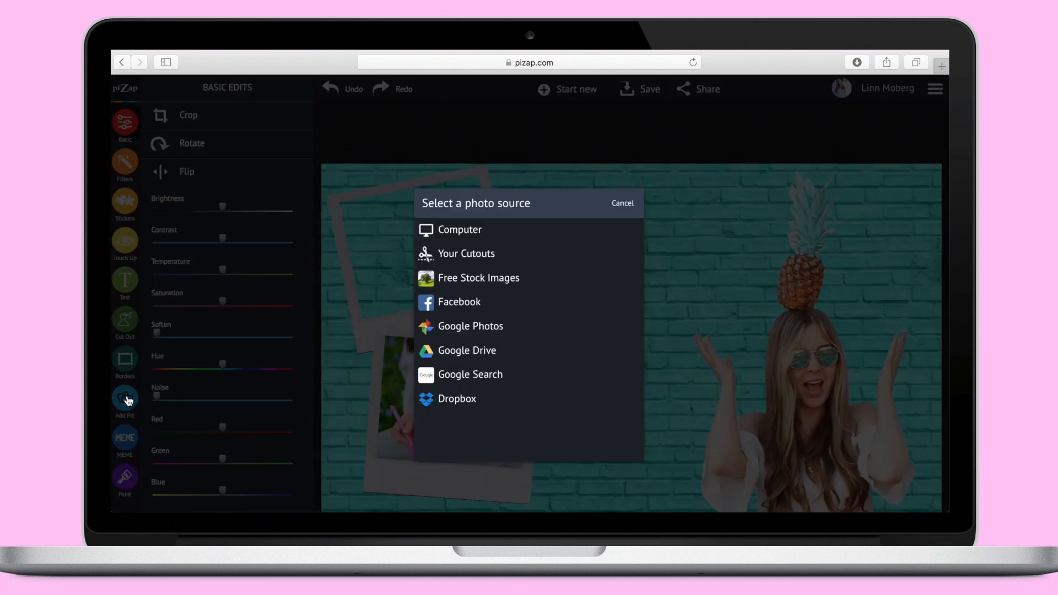
click(468, 229)
double_click(711, 127)
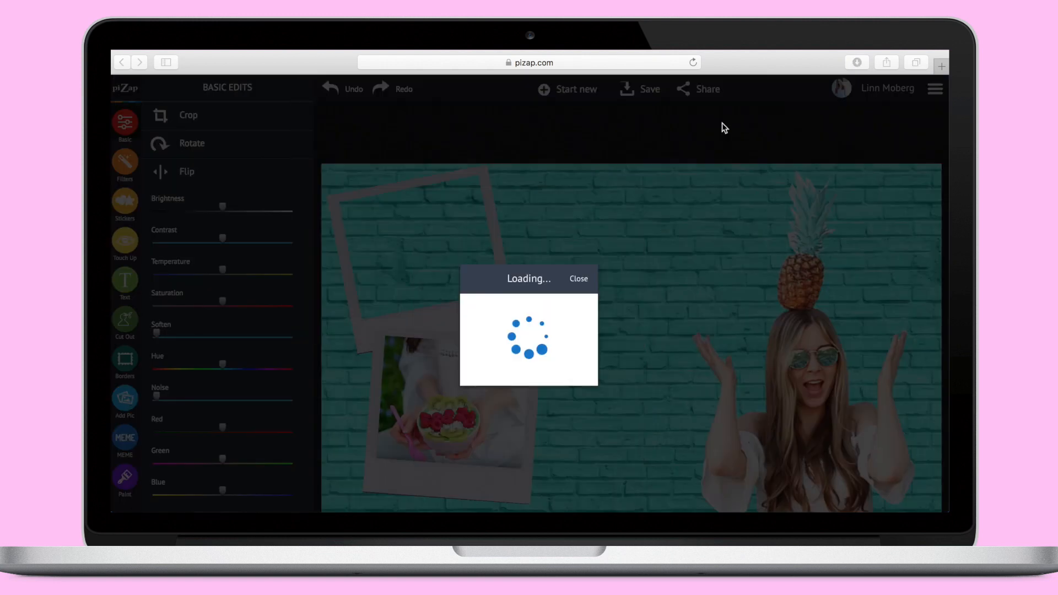
Resize and tilt the donut photo to fit the upper polaroid, and bring that frame in front of it.
drag(676, 226, 653, 250)
drag(545, 258, 395, 216)
drag(424, 170, 404, 167)
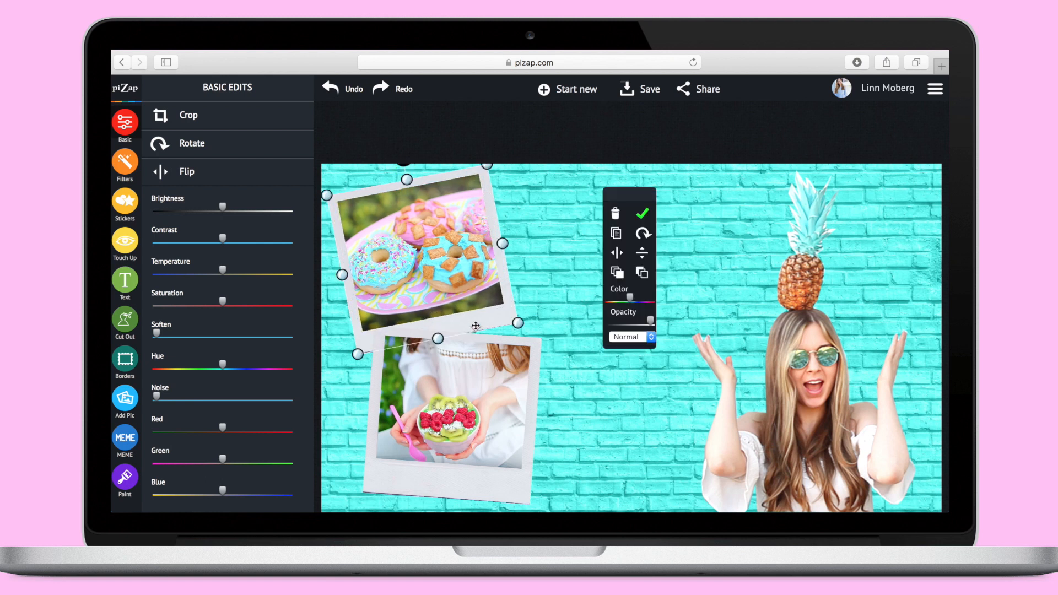
click(618, 273)
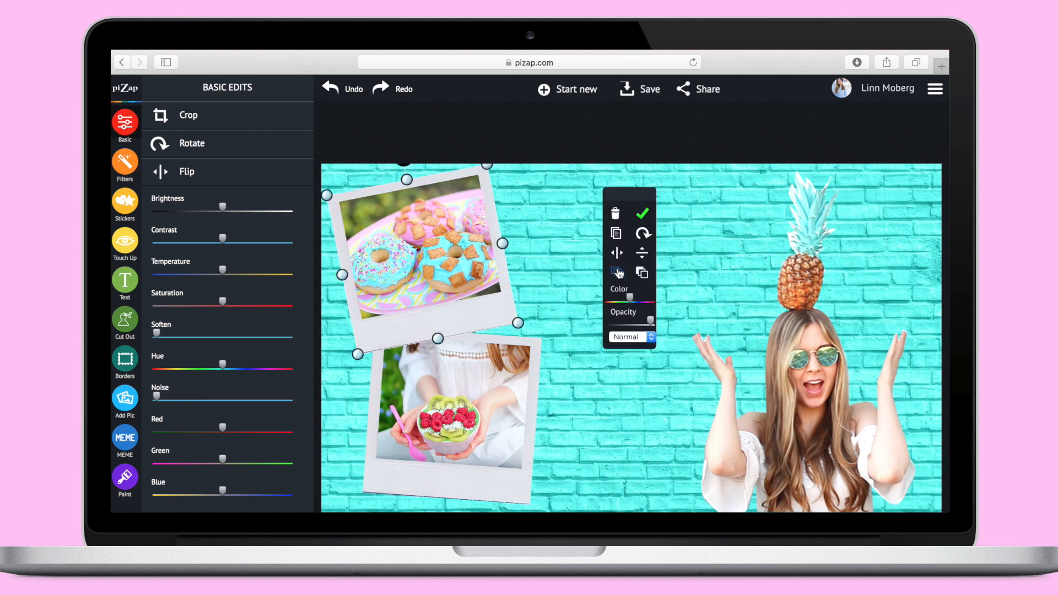
Paint a white outline around the woman and pineapple cutout with a reduced brush size.
click(125, 477)
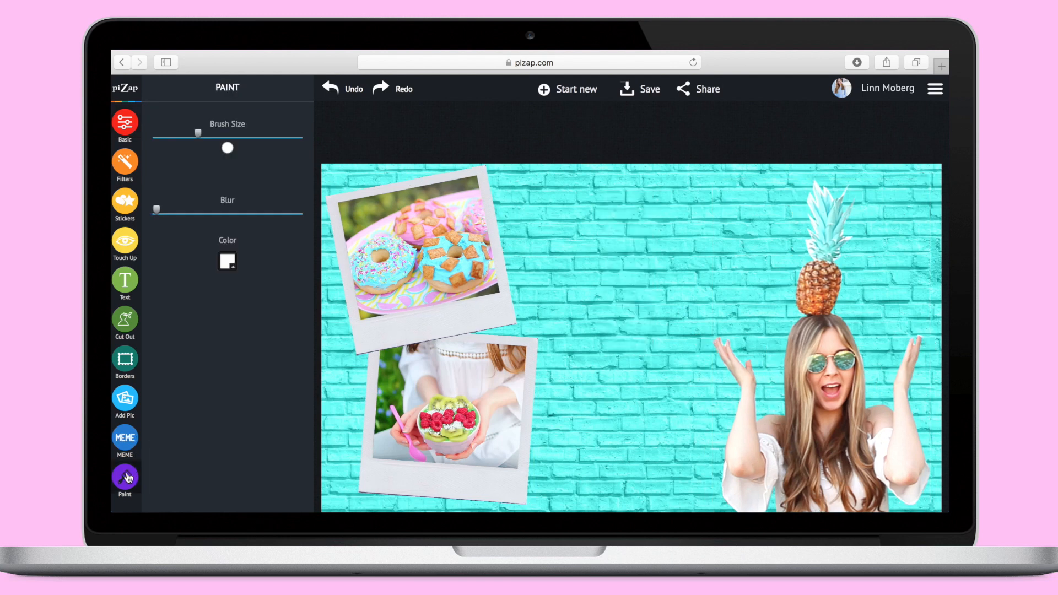
drag(202, 139, 169, 136)
mouse_move(732, 348)
mouse_down()
mouse_move(802, 267)
mouse_move(914, 382)
mouse_up()
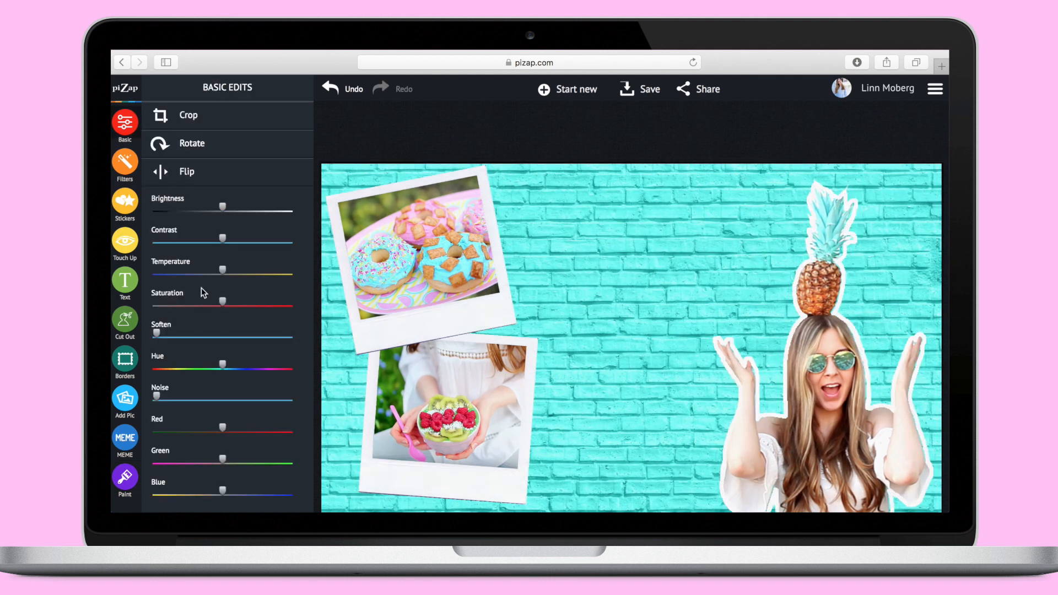
Add a regular text element reading "DIY" to the canvas.
click(124, 281)
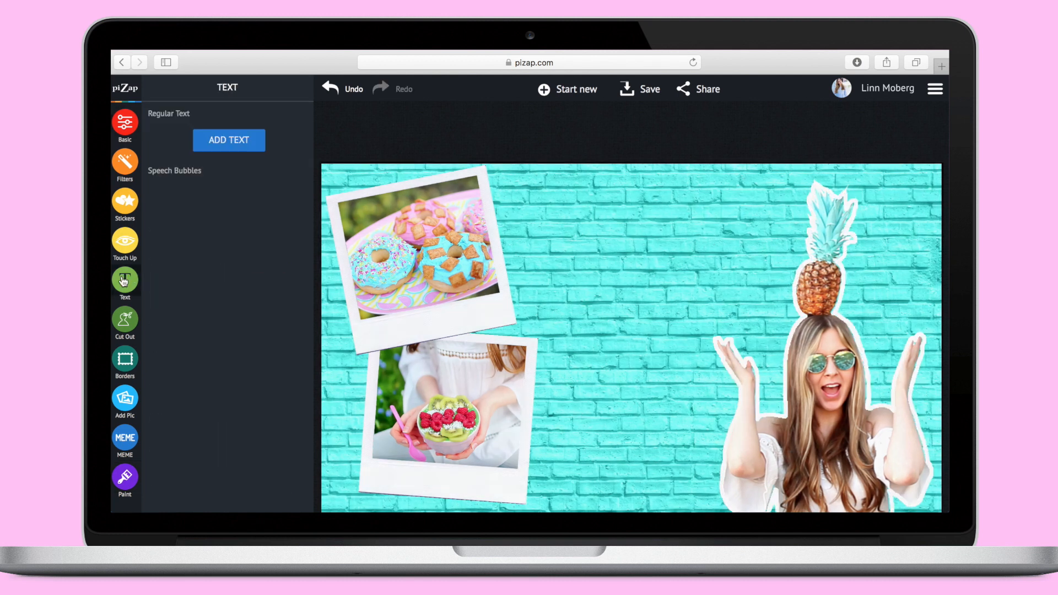
click(234, 139)
text(DIY)
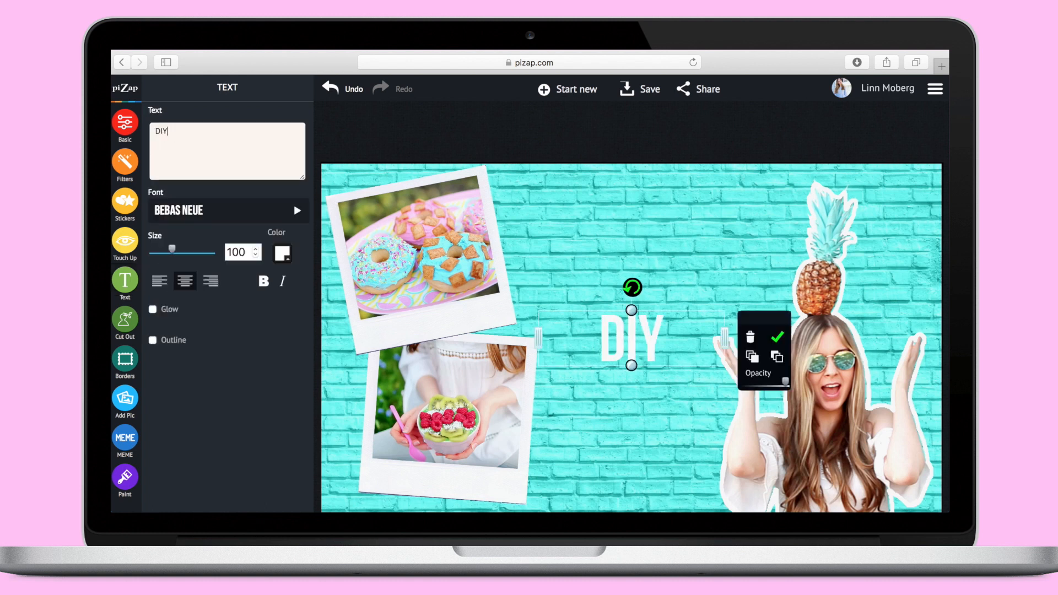
Set the "DIY" text in the installed Beauty and the Beast font and move it up, centred between the upper polaroid and the pineapple.
click(259, 213)
scroll(357, 362, down, 3)
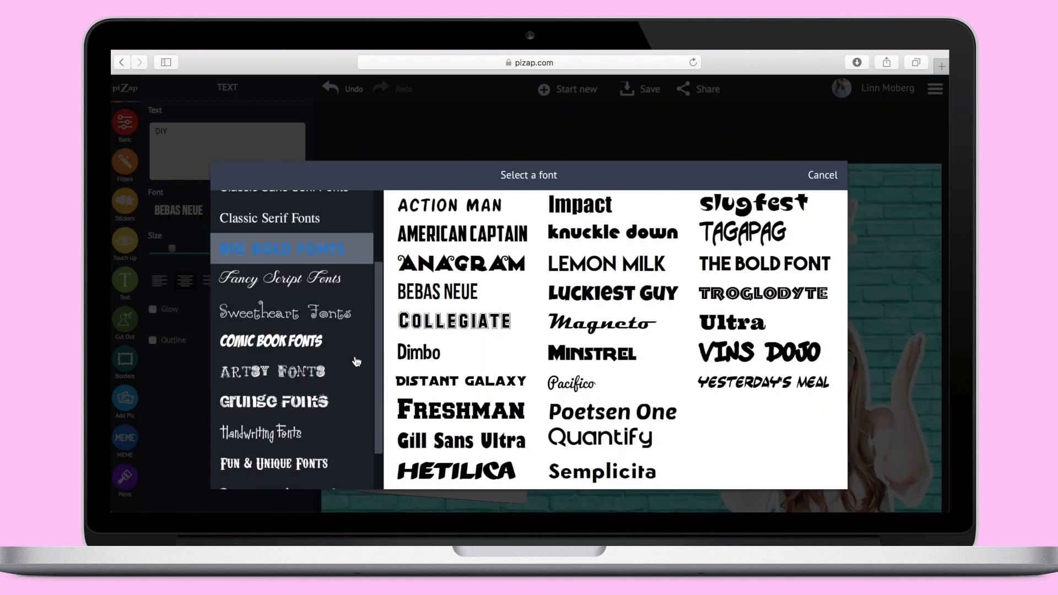
click(323, 423)
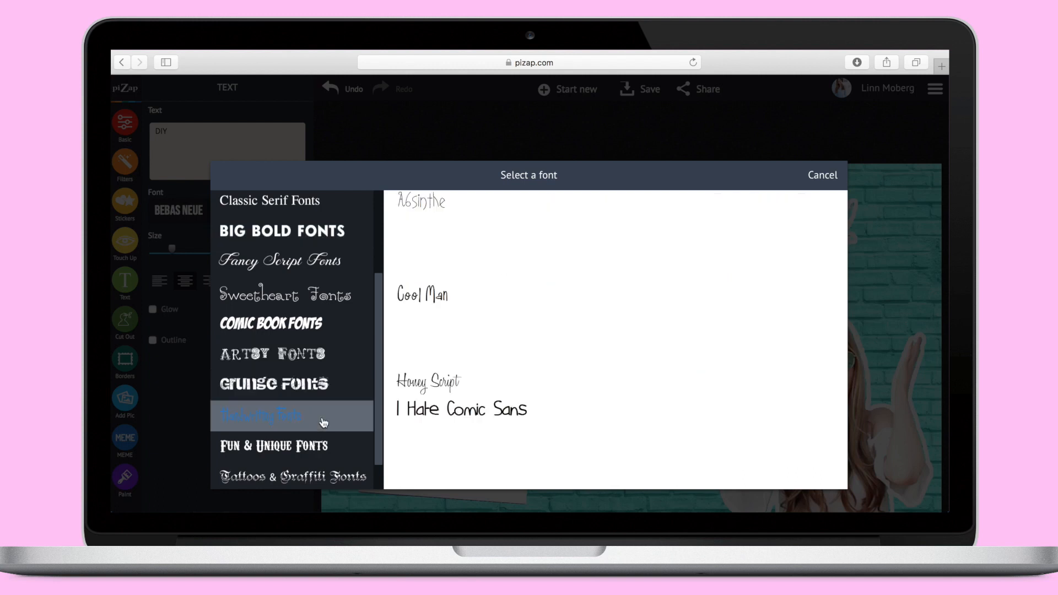
scroll(323, 423, down, 2)
scroll(323, 423, up, 4)
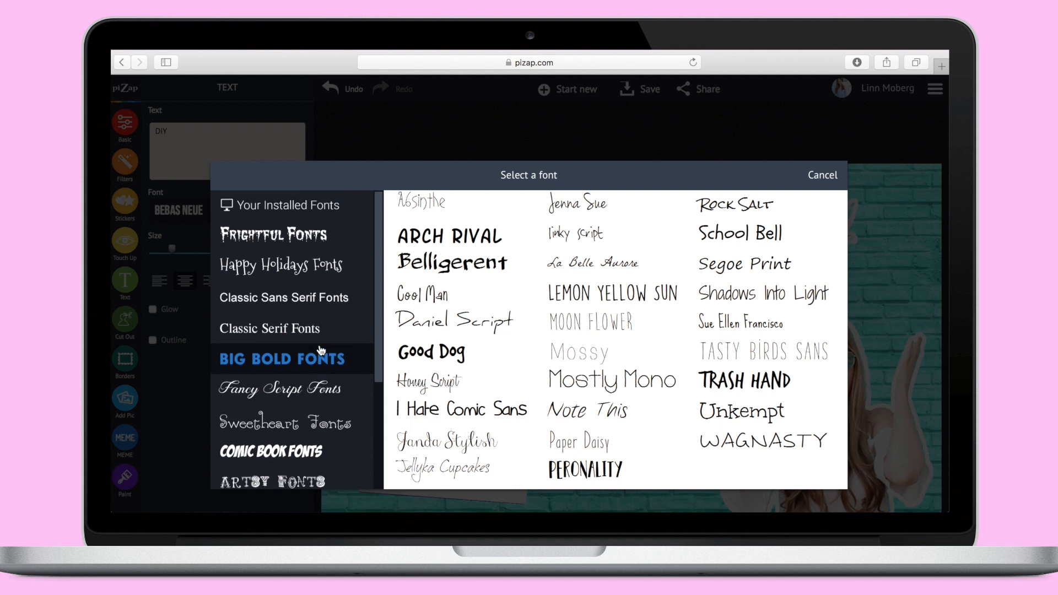
click(326, 207)
scroll(567, 419, down, 3)
scroll(565, 414, down, 2)
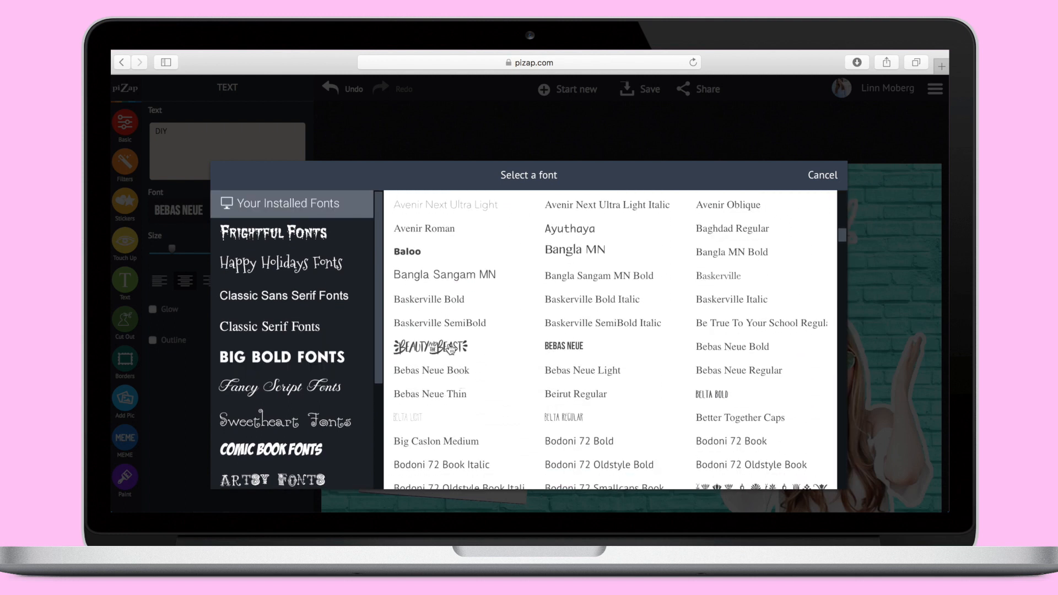
click(451, 349)
drag(634, 339, 634, 238)
click(774, 228)
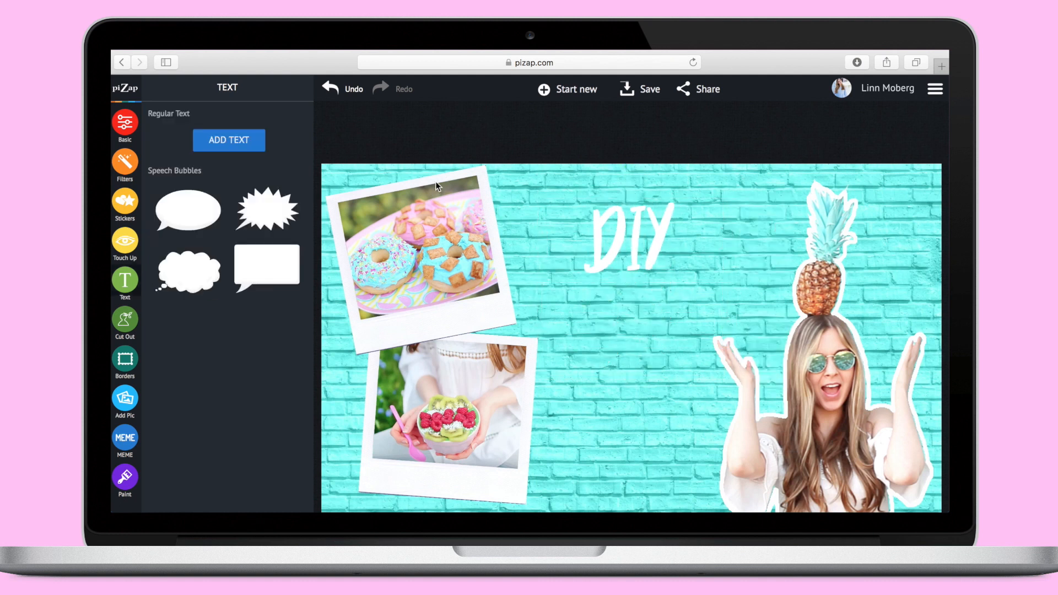
Add separate text elements reading "Spring" and "Snacks" and stack them below the "DIY" text.
click(234, 144)
text(Spring)
key(Return)
text(Snacks)
drag(616, 443, 612, 422)
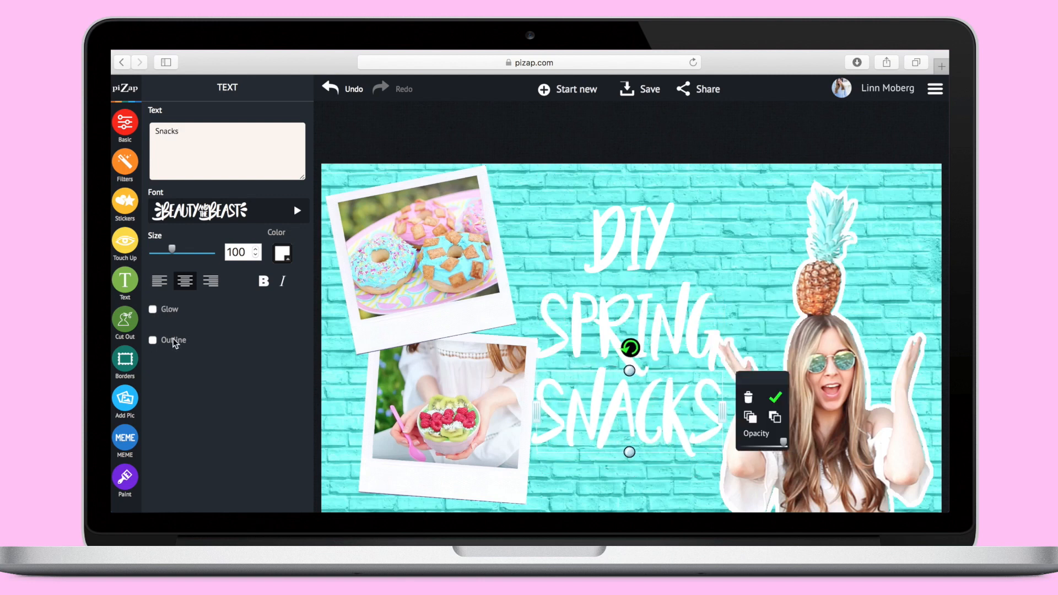
Try a slightly thicker magenta outline on the "Snacks" text.
click(152, 340)
click(230, 340)
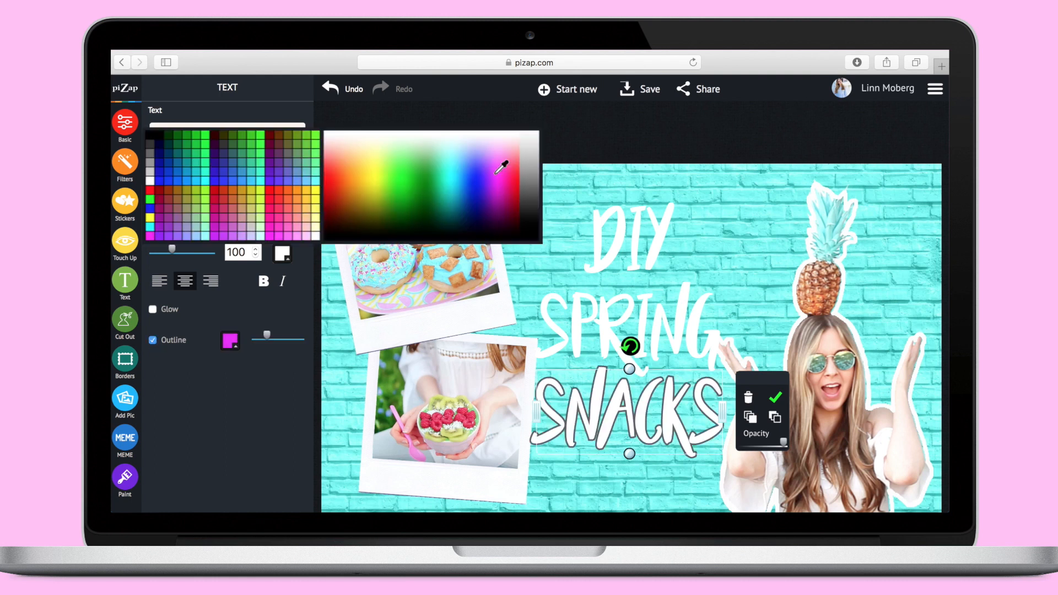
click(504, 165)
drag(267, 335, 274, 336)
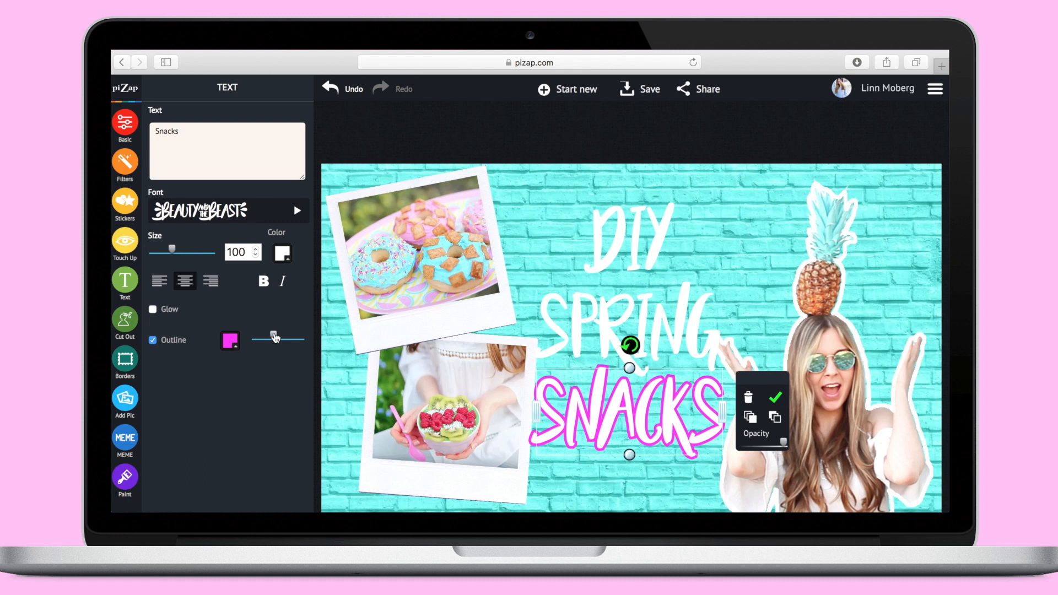
click(154, 341)
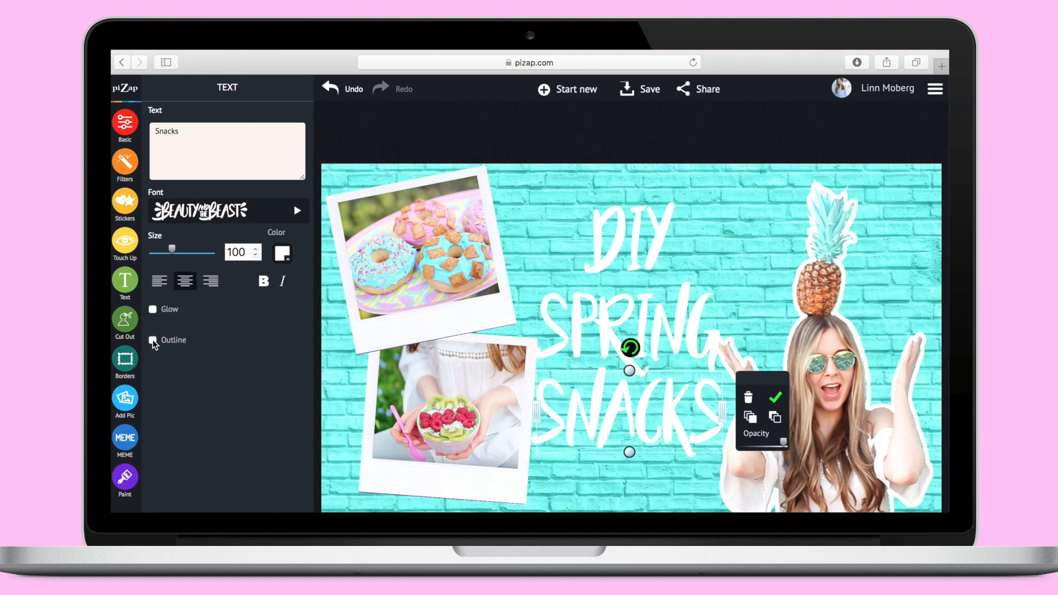
Add the plain pink rectangle picture from the Thumbnail pics folder on the computer.
click(124, 401)
click(464, 230)
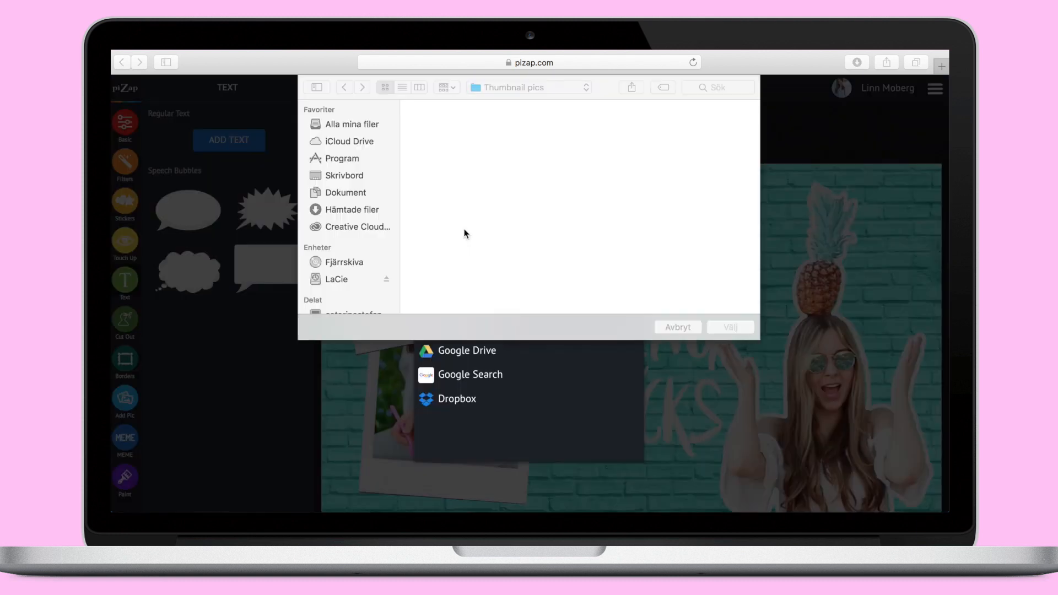
double_click(625, 205)
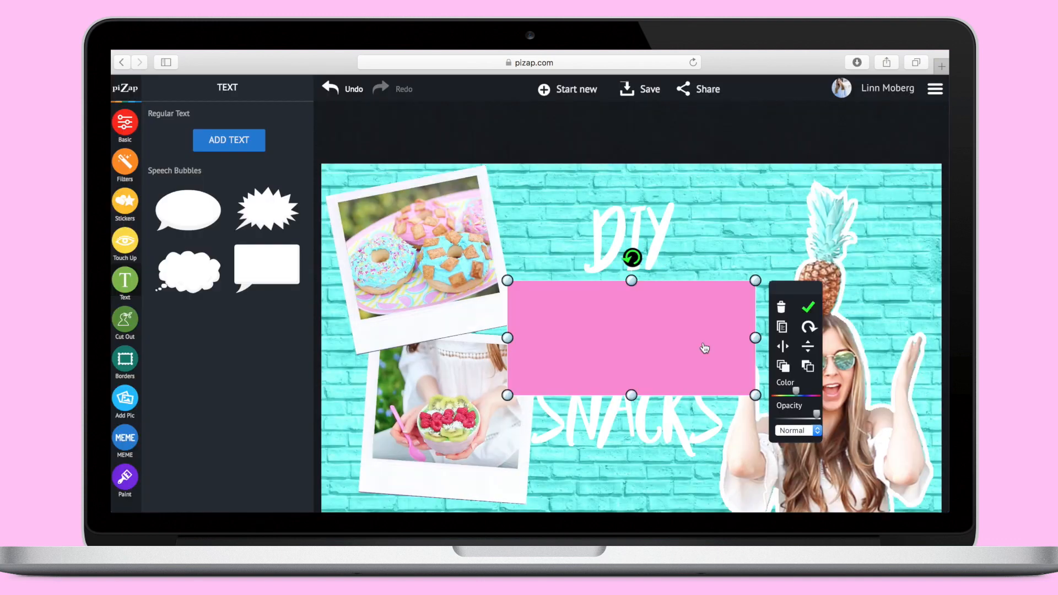
Shrink and position the pink rectangle around the "DIY" text, keep it fully opaque, and send it behind the text.
drag(710, 283, 710, 226)
drag(761, 295, 710, 266)
drag(769, 346, 760, 347)
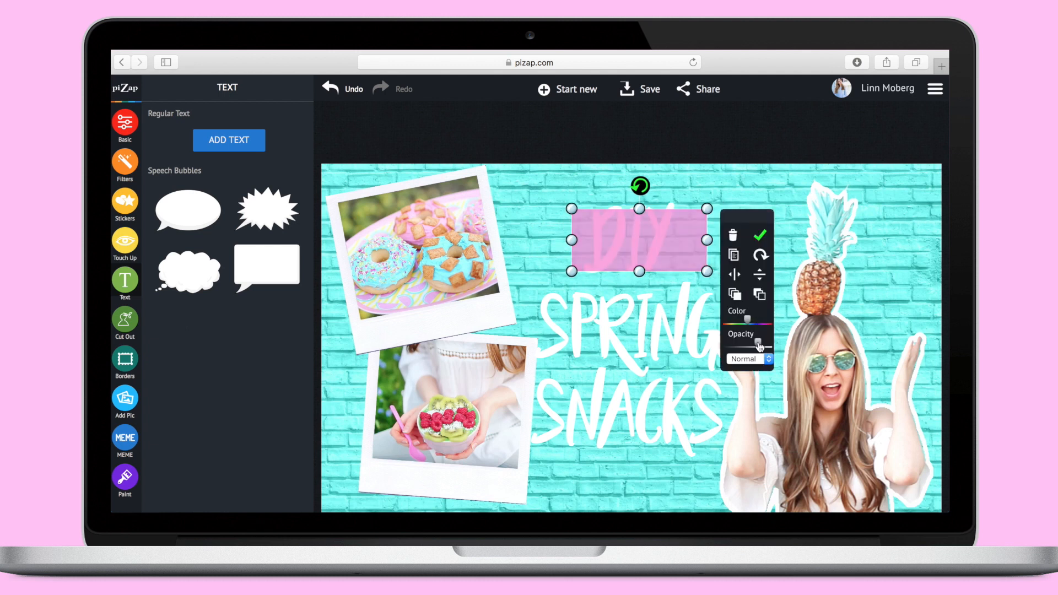
drag(639, 272, 640, 278)
drag(707, 239, 698, 239)
drag(680, 248, 675, 246)
drag(737, 331, 772, 336)
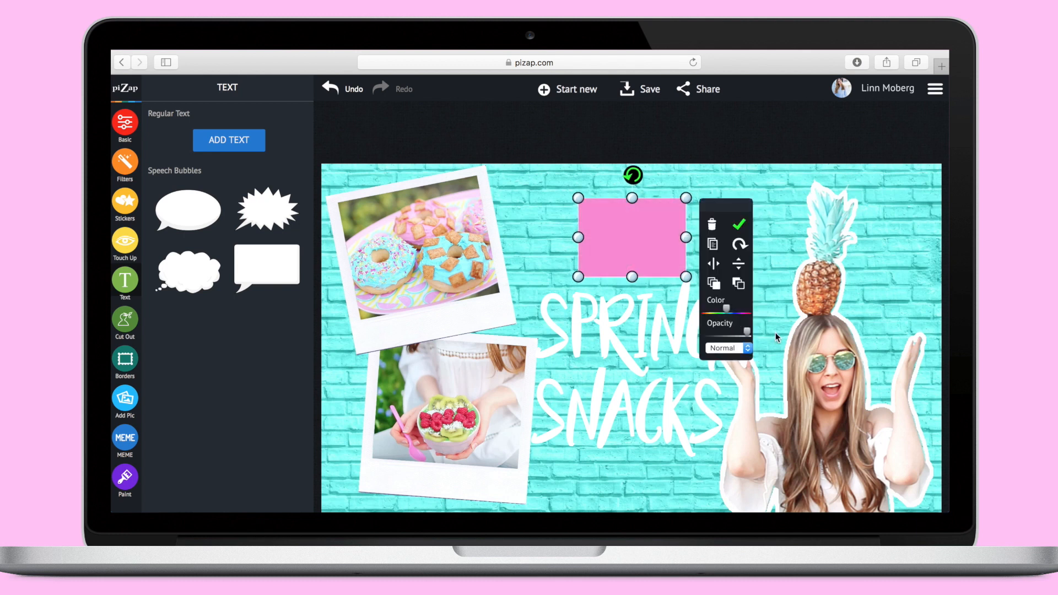
click(739, 283)
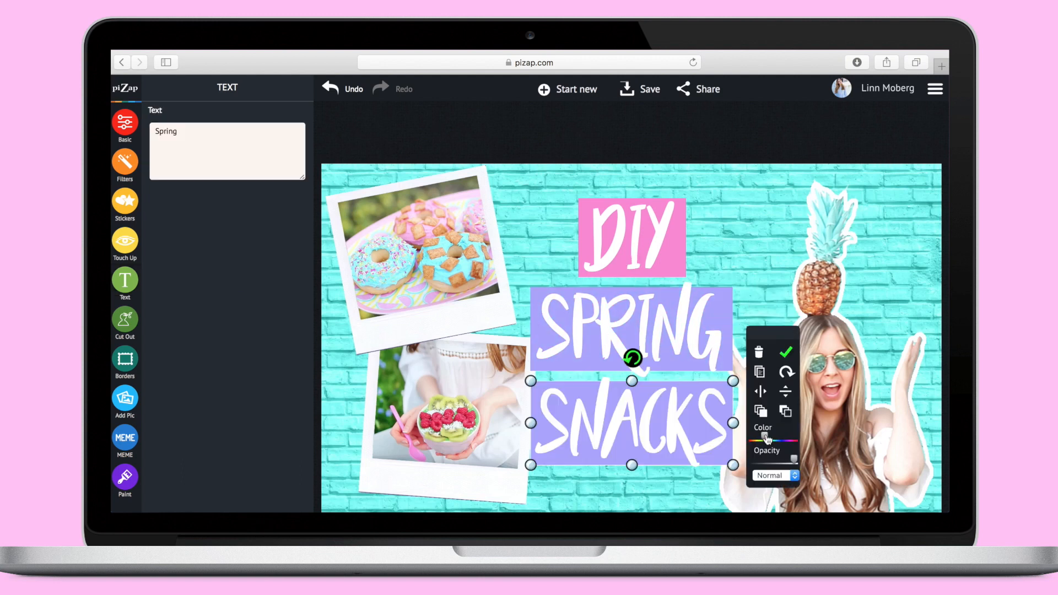
Recolor the rectangle behind "Snacks" to yellow and deselect it.
drag(764, 440, 785, 440)
click(401, 221)
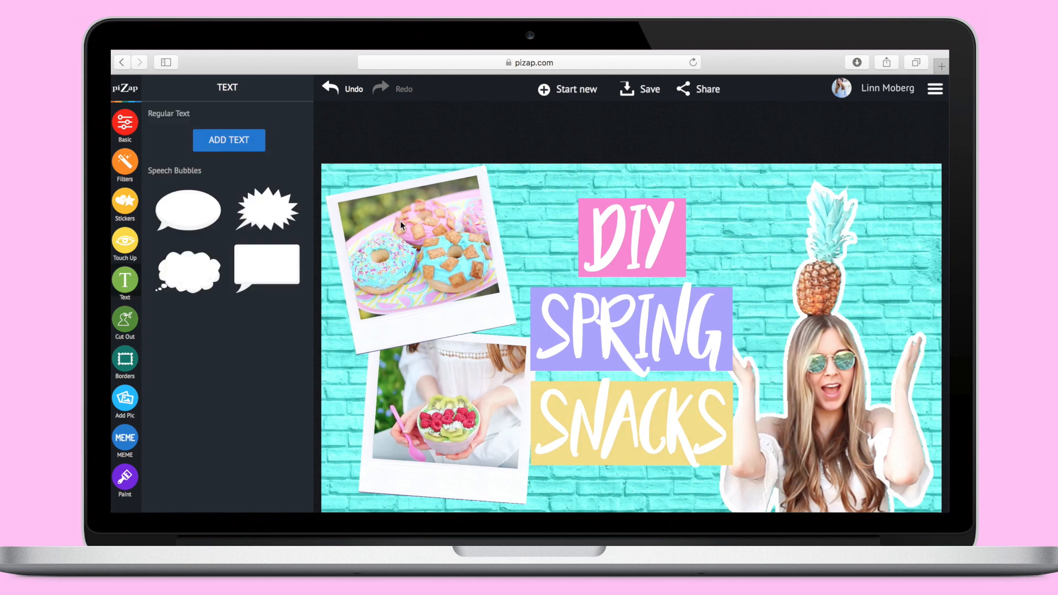
Add pink burst lines on both sides of "DIY" with text elements "]" on its right and "[" on its left.
click(255, 153)
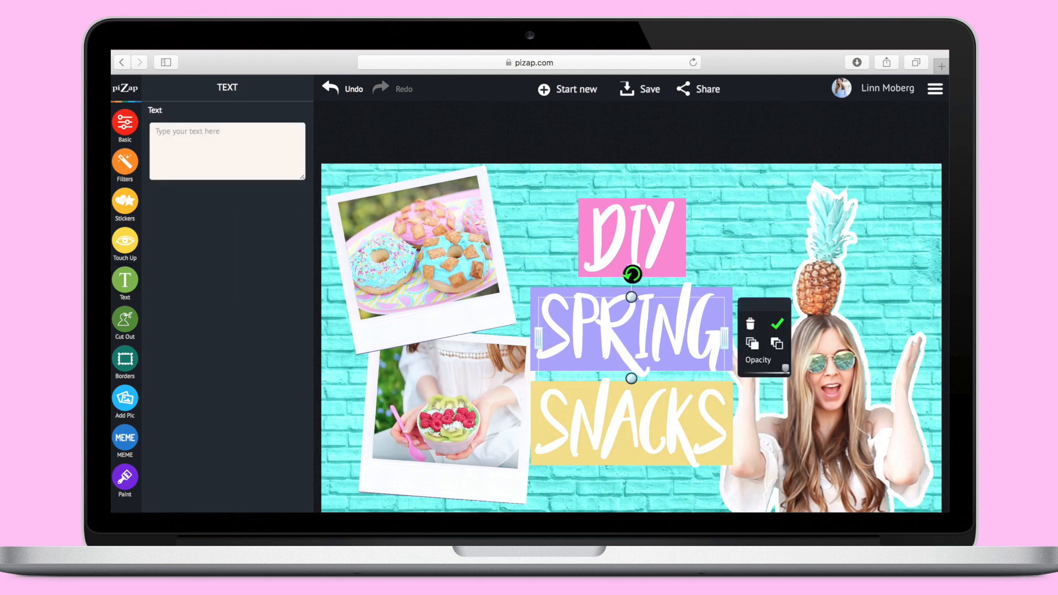
text(I)
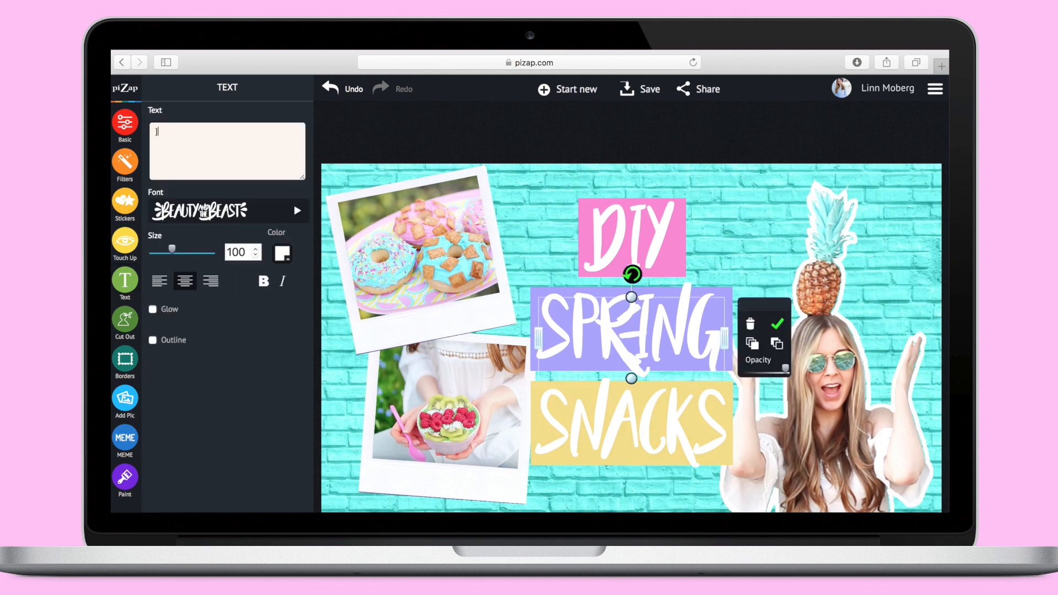
drag(636, 316, 724, 217)
click(283, 253)
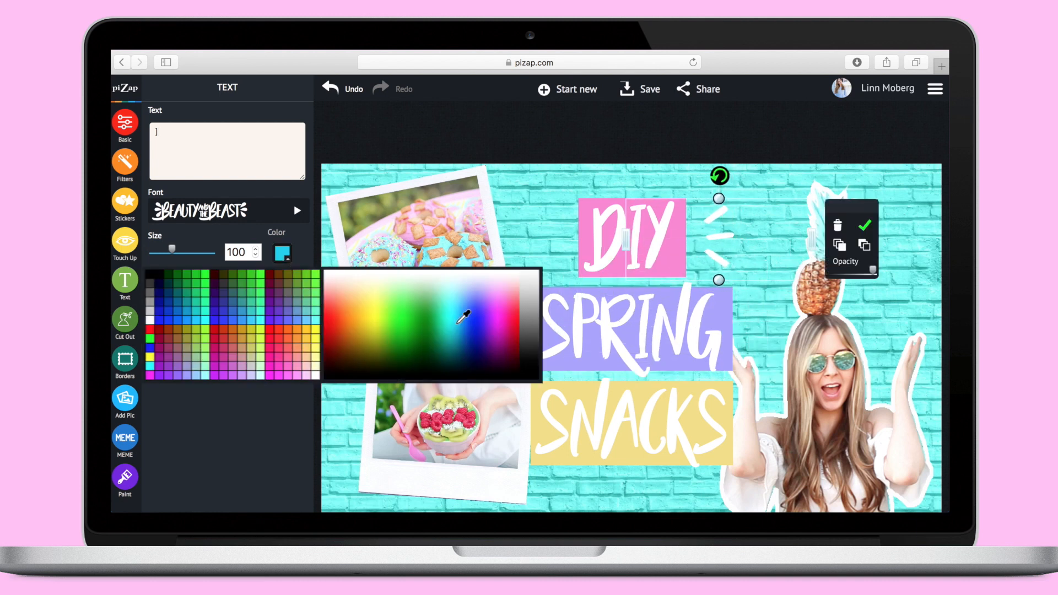
click(496, 303)
drag(640, 320, 546, 219)
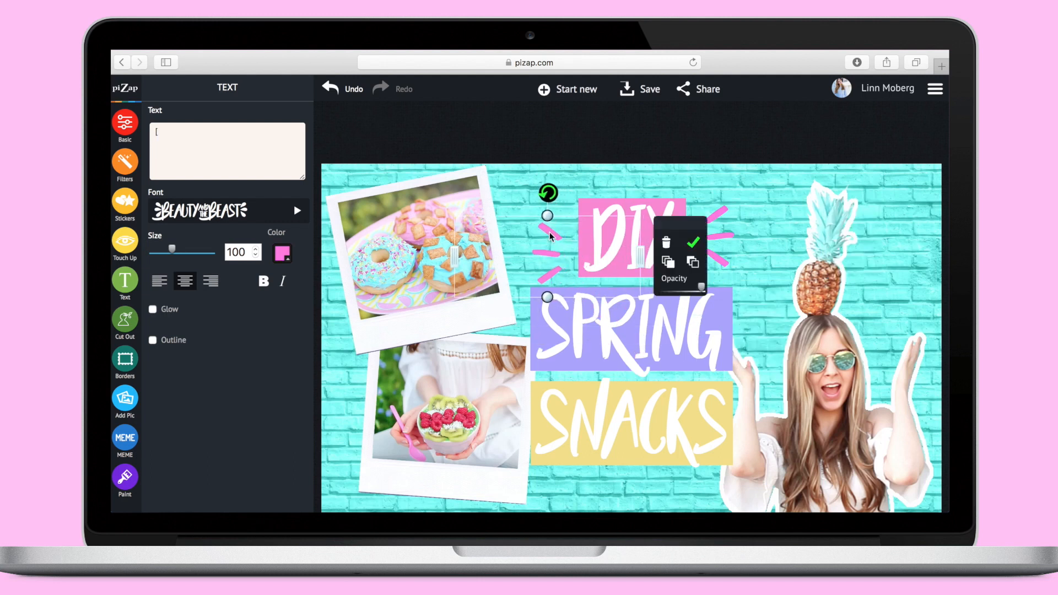
click(839, 128)
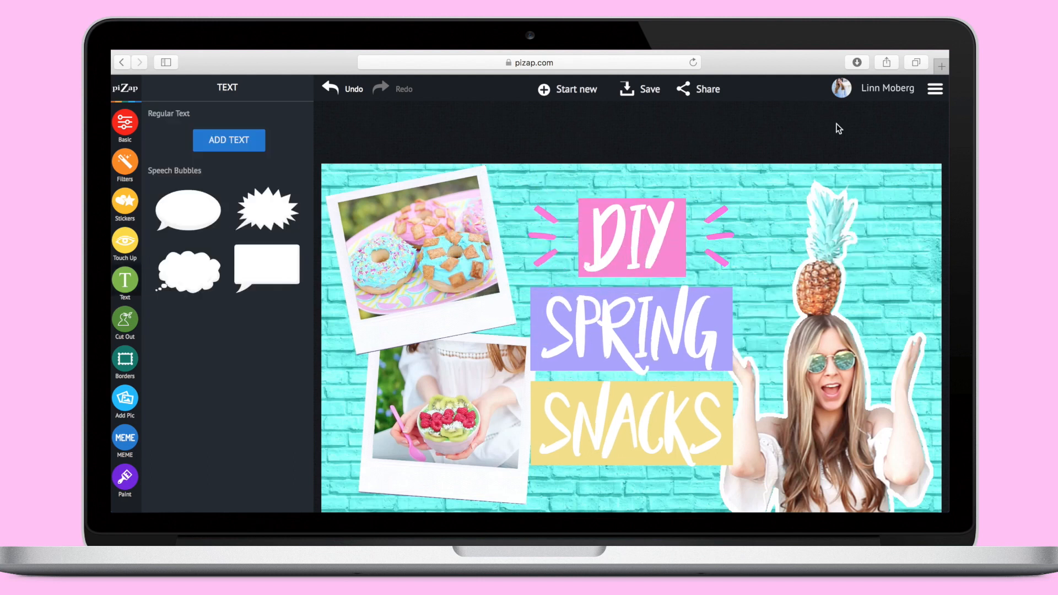